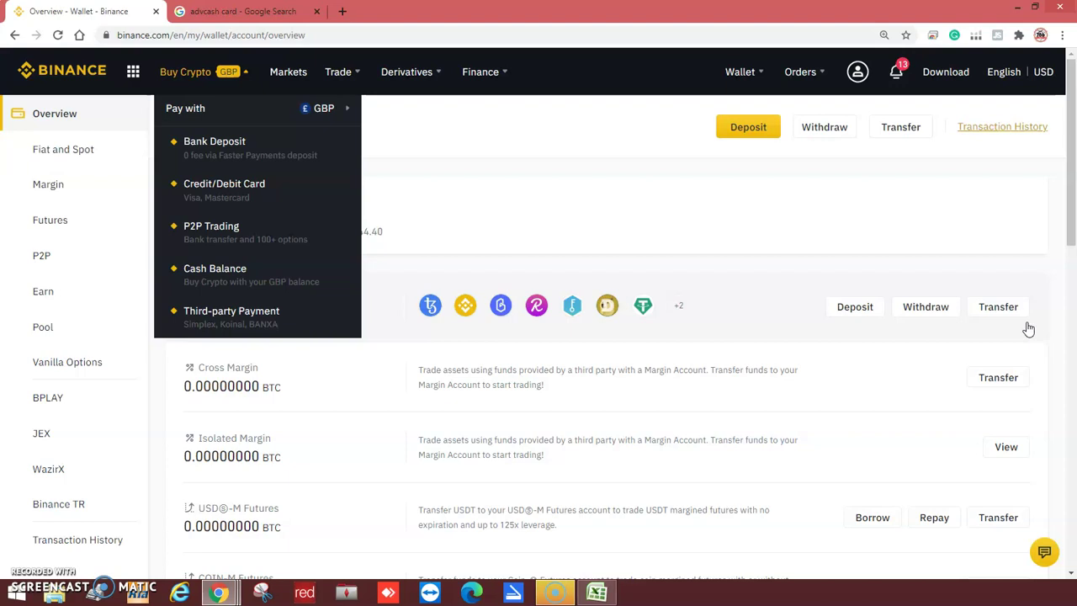
Try to buy BTC for 100 GBP with a new credit/debit card, and dismiss the resulting notice.
{"action": "left_click", "coordinate": [469, 154]}
{"action": "mouse_move", "coordinate": [188, 72]}
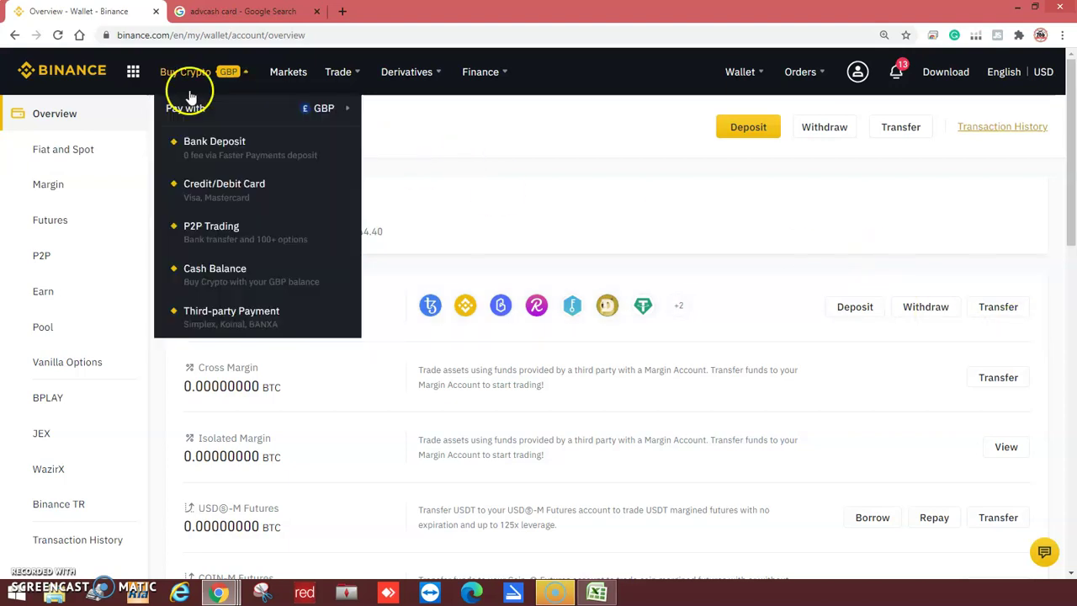
{"action": "left_click", "coordinate": [243, 193]}
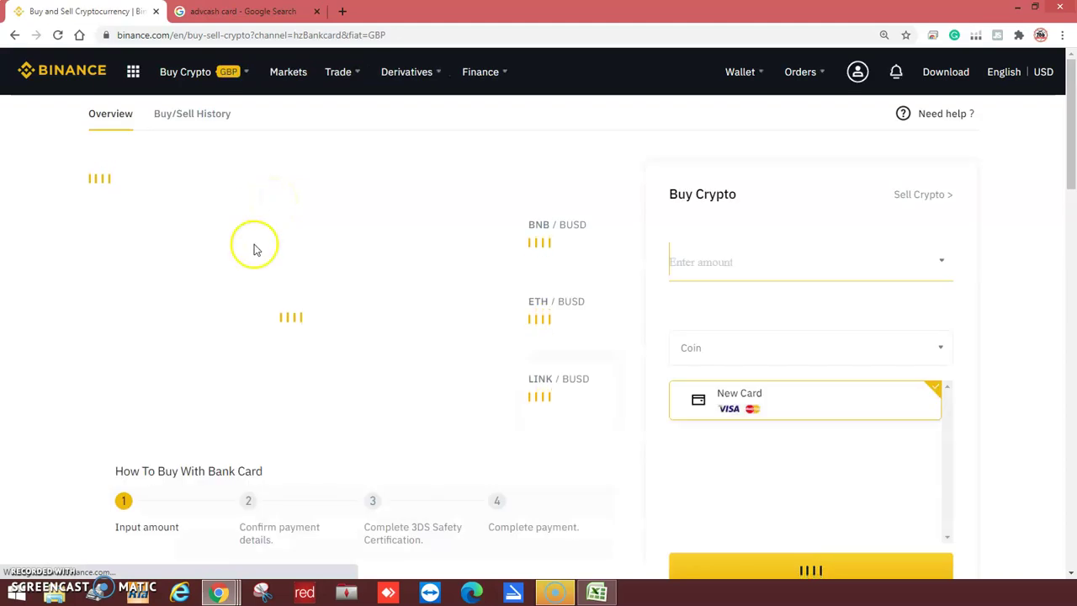
{"action": "left_click", "coordinate": [722, 268]}
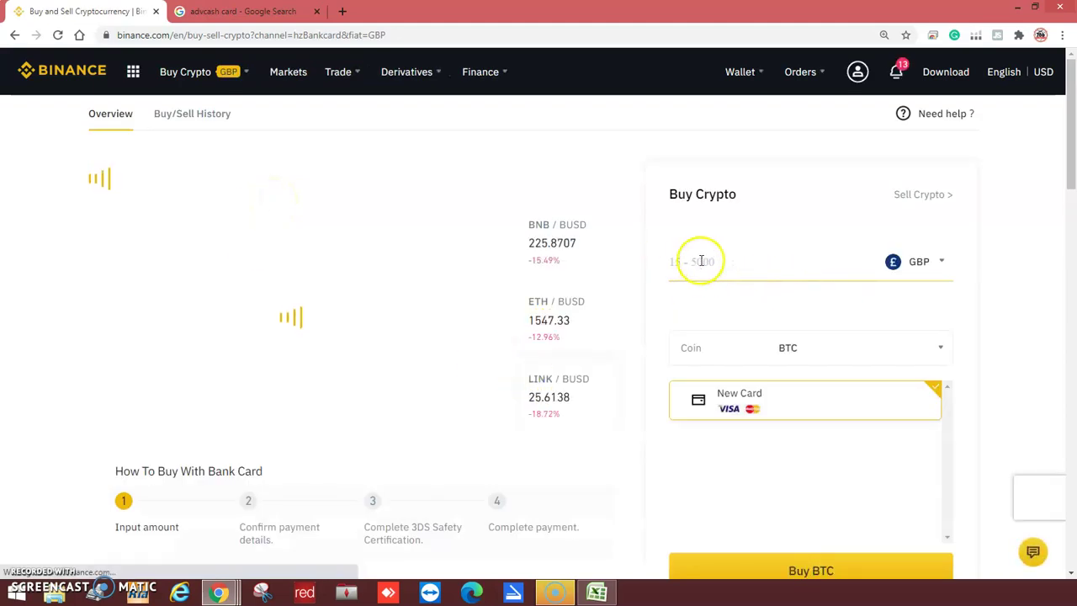
{"action": "type", "text": "100"}
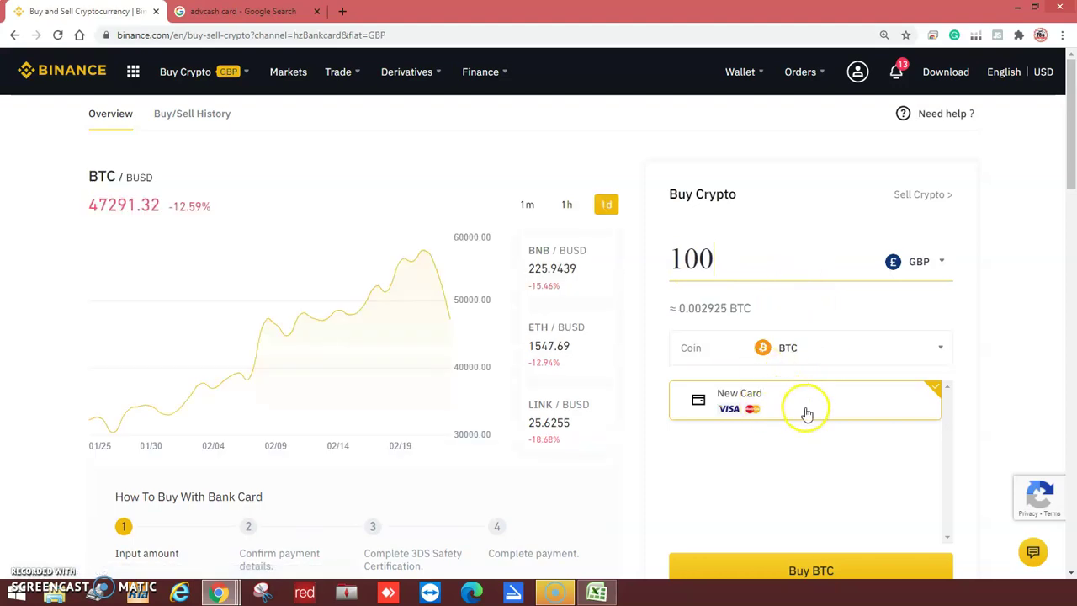
{"action": "scroll", "coordinate": [841, 409], "scroll_direction": "down", "scroll_amount": 1}
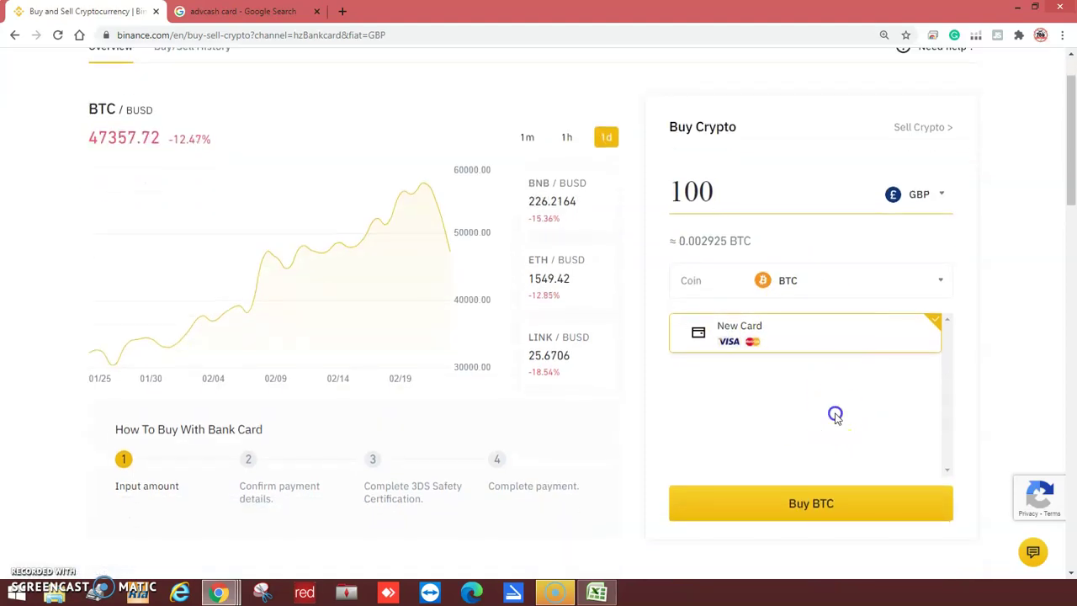
{"action": "scroll", "coordinate": [822, 408], "scroll_direction": "down", "scroll_amount": 3}
{"action": "left_click", "coordinate": [834, 303]}
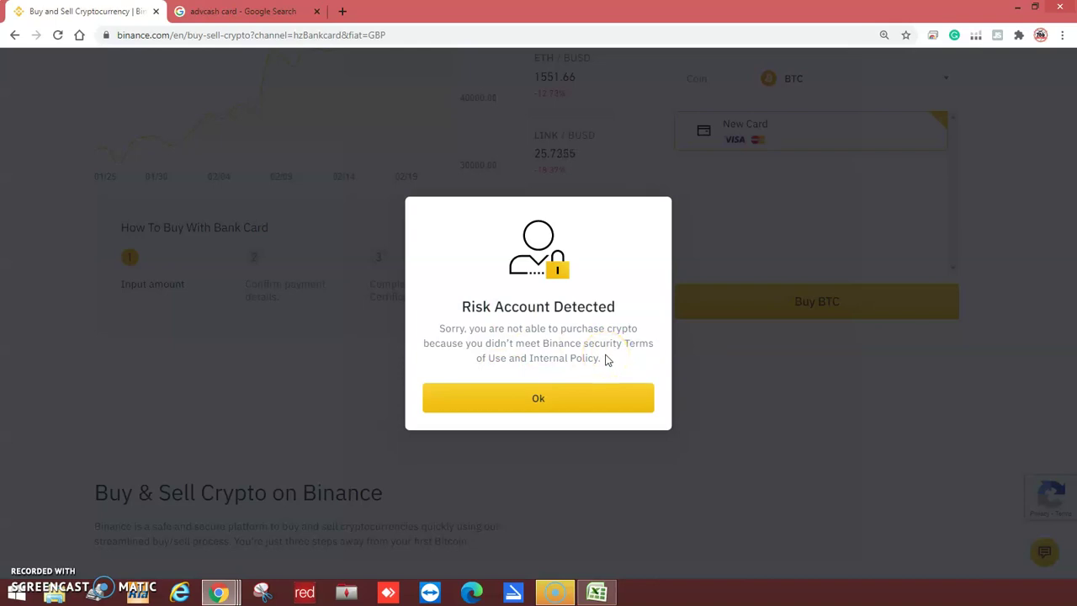
{"action": "left_click", "coordinate": [539, 400]}
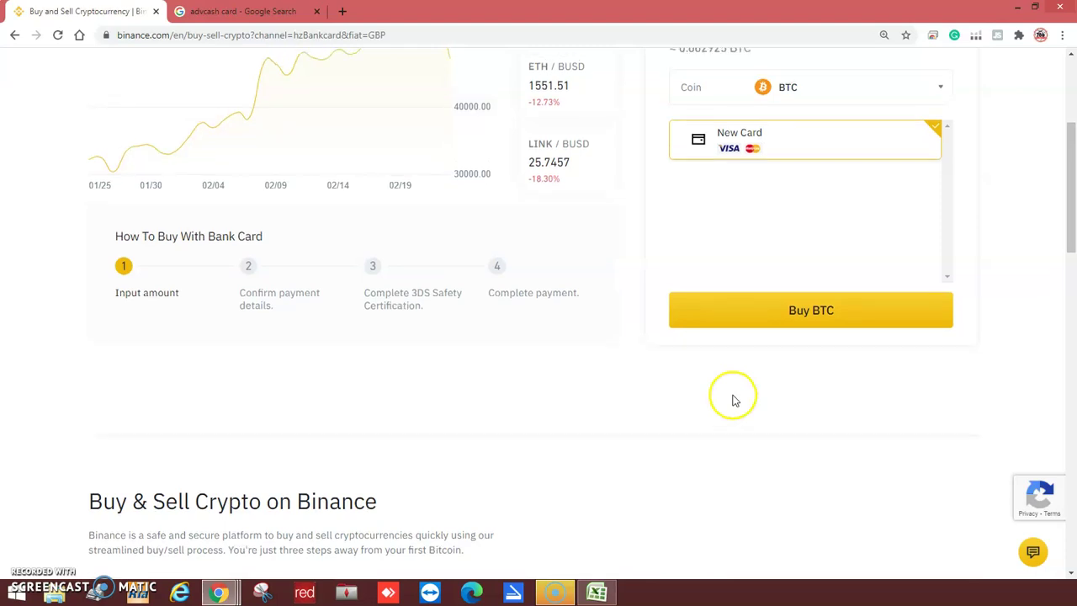
Change the crypto payment currency to EUR and open the euro bank deposit page.
{"action": "mouse_move", "coordinate": [246, 69]}
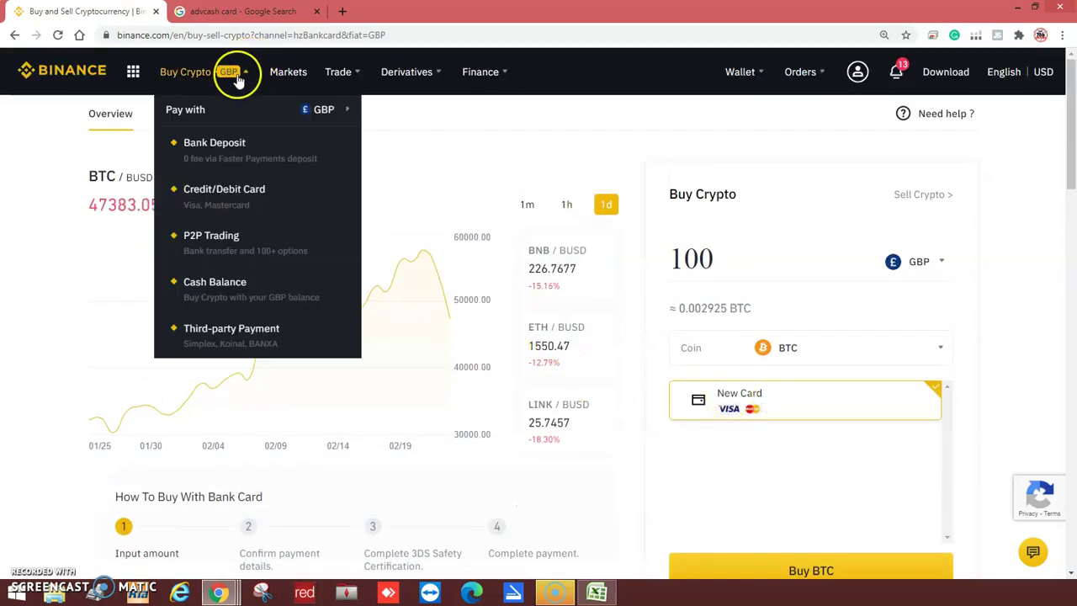
{"action": "left_click", "coordinate": [244, 75]}
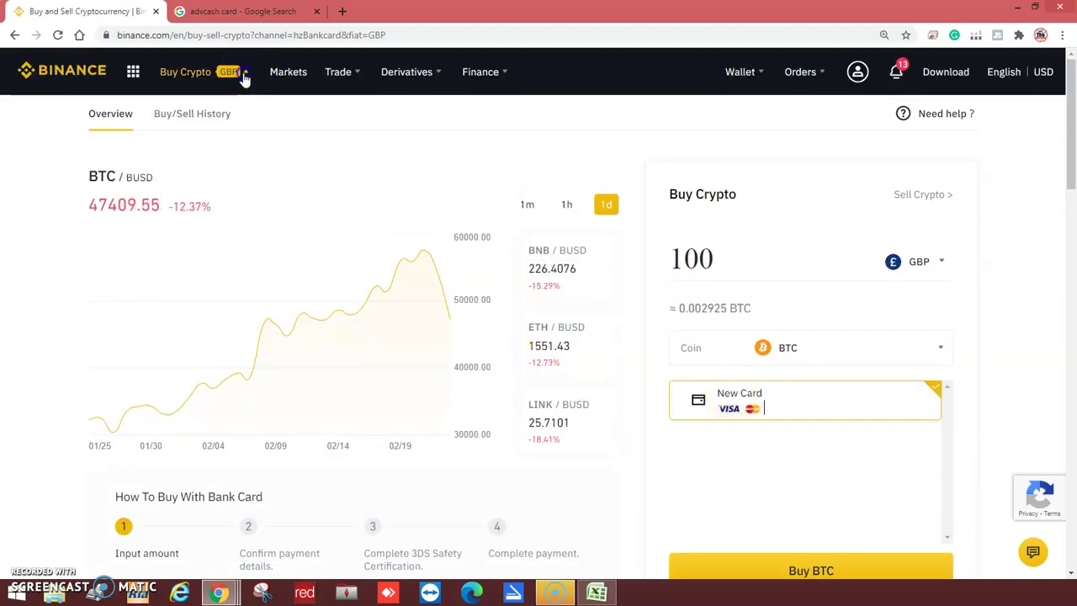
{"action": "left_click", "coordinate": [243, 77]}
{"action": "left_click", "coordinate": [320, 109]}
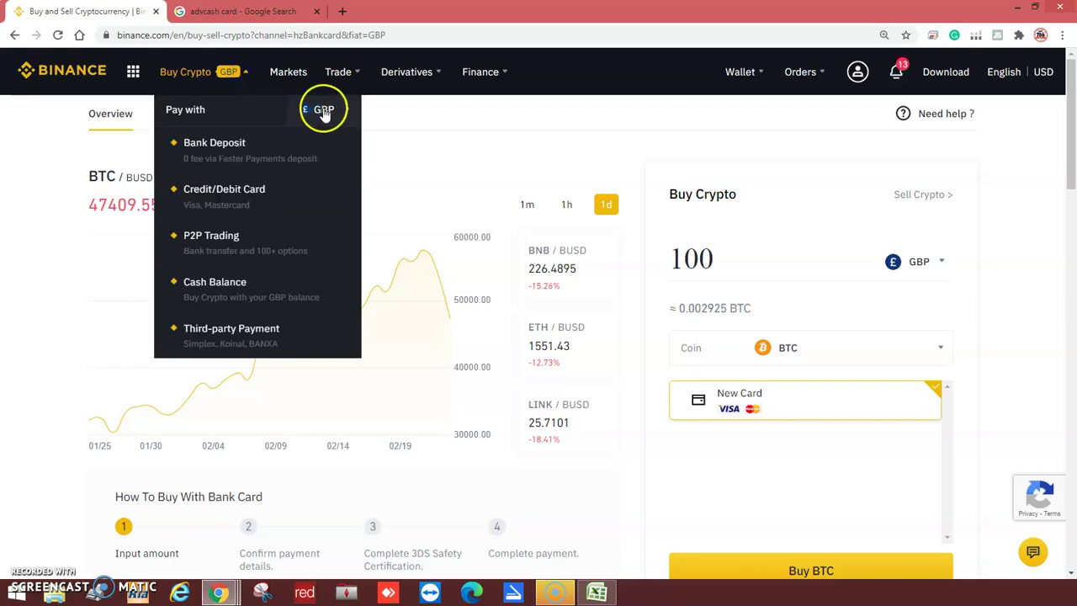
{"action": "left_click", "coordinate": [411, 149]}
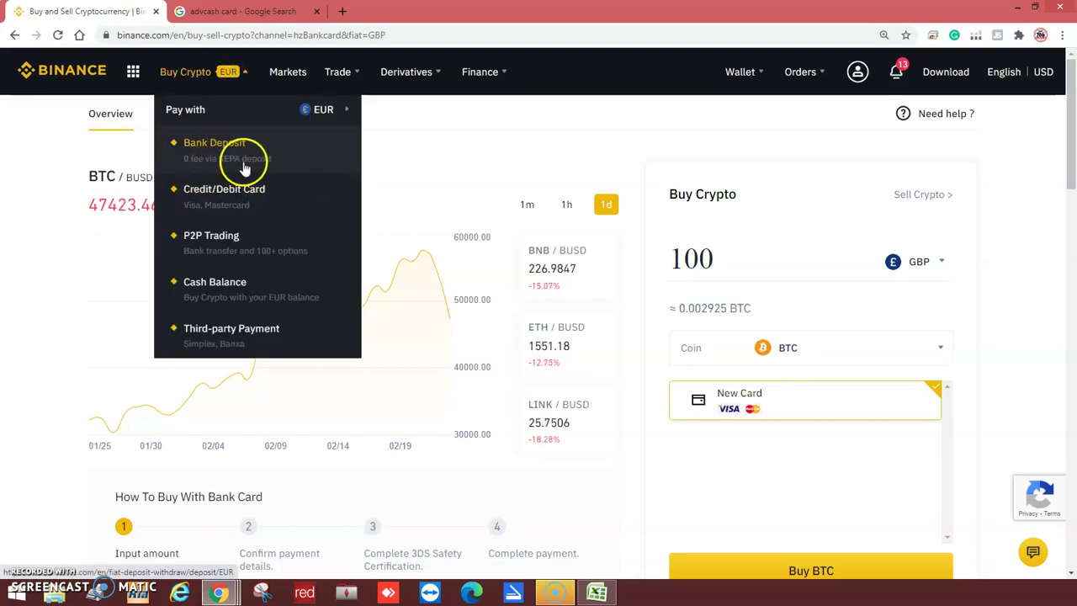
{"action": "left_click", "coordinate": [217, 145]}
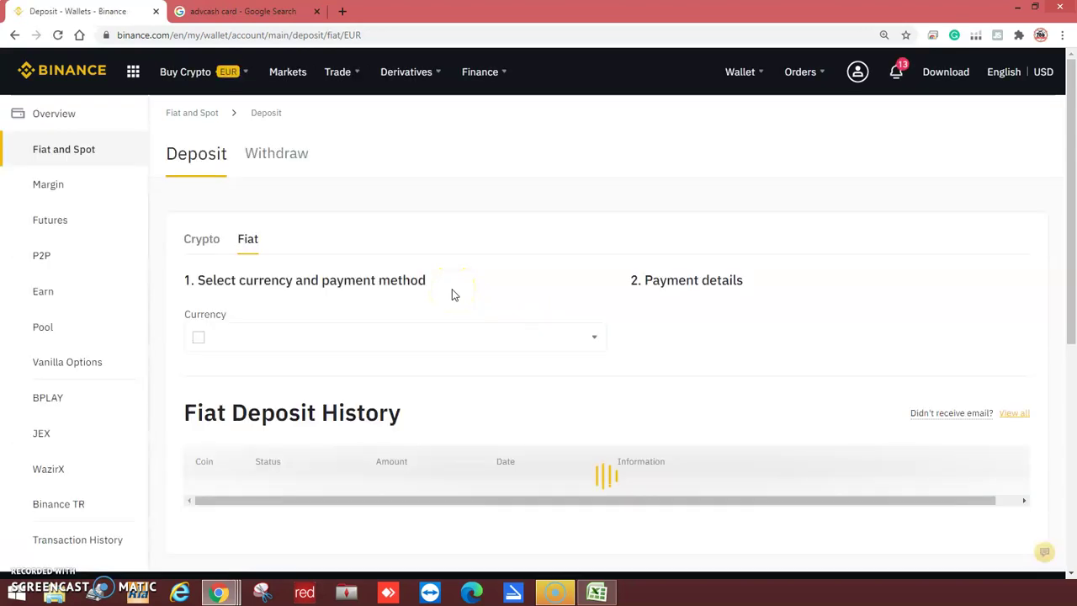
Choose Advcash Account Balance as the EUR deposit method and review its payment details.
{"action": "scroll", "coordinate": [412, 328], "scroll_direction": "down", "scroll_amount": 3}
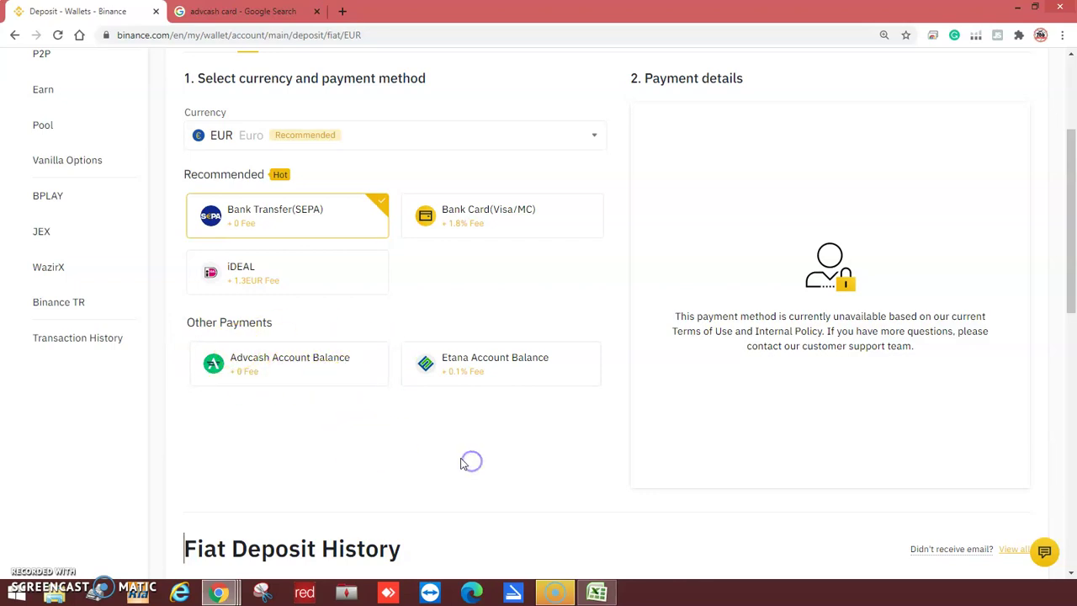
{"action": "scroll", "coordinate": [461, 463], "scroll_direction": "up", "scroll_amount": 2}
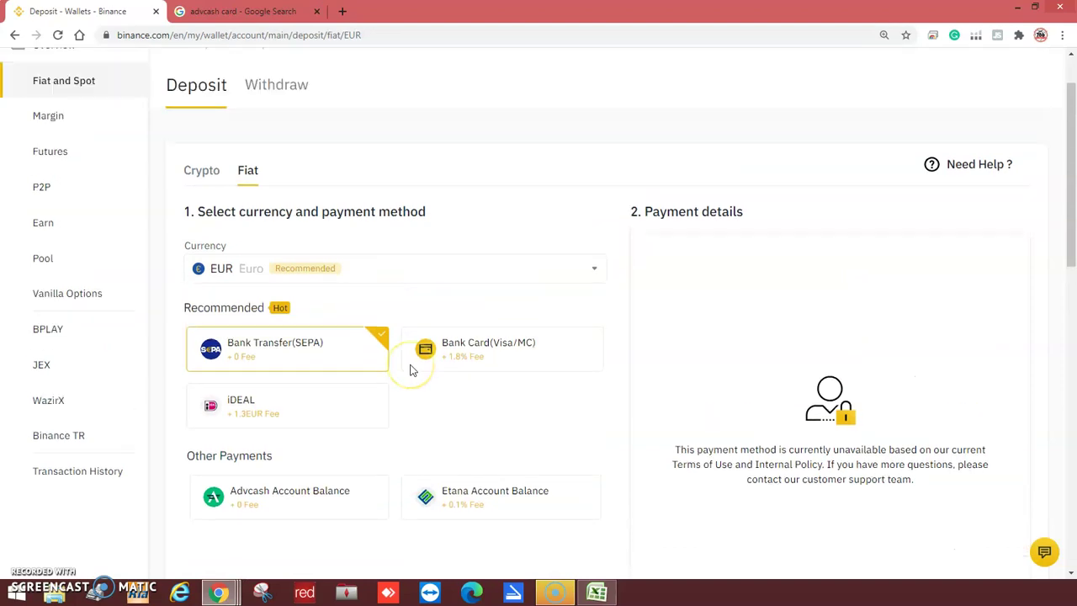
{"action": "left_click", "coordinate": [292, 496]}
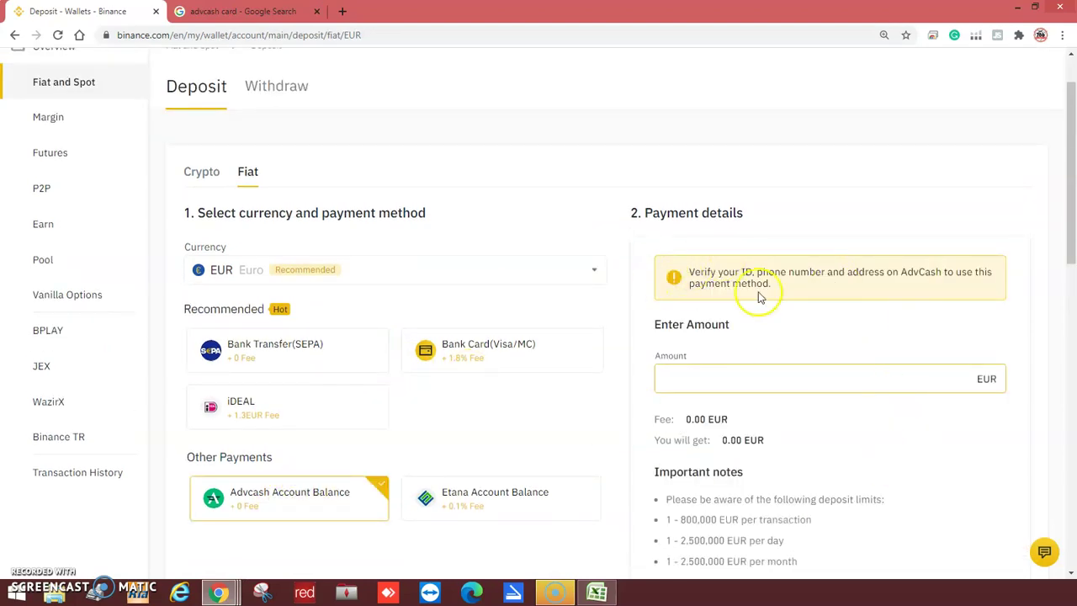
{"action": "scroll", "coordinate": [879, 303], "scroll_direction": "down", "scroll_amount": 1}
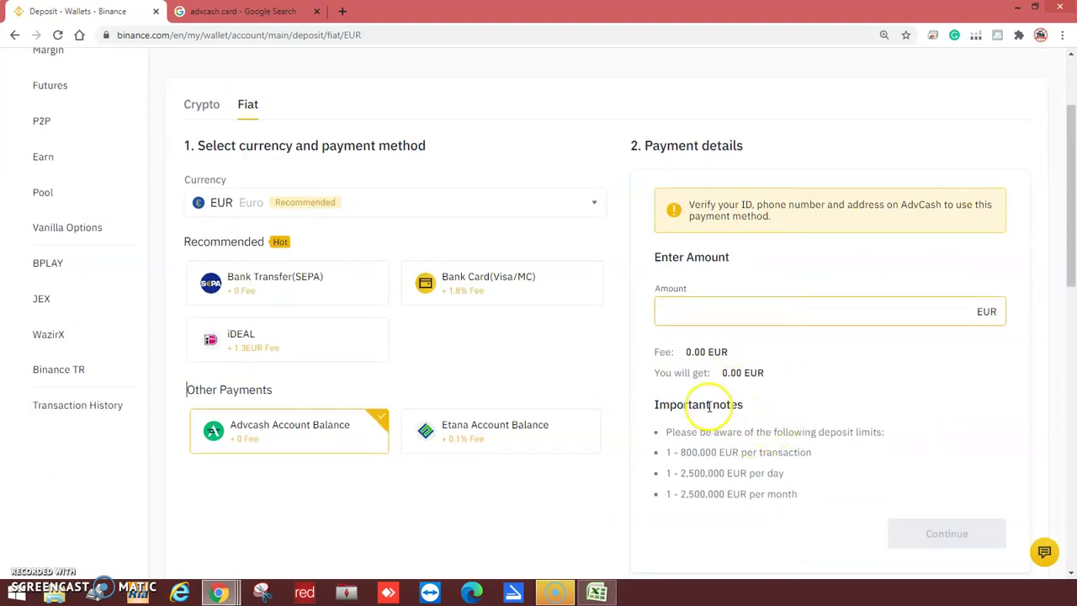
Switch to the "advcash card" Google results and open the advcash payment hub website.
{"action": "left_click", "coordinate": [229, 14]}
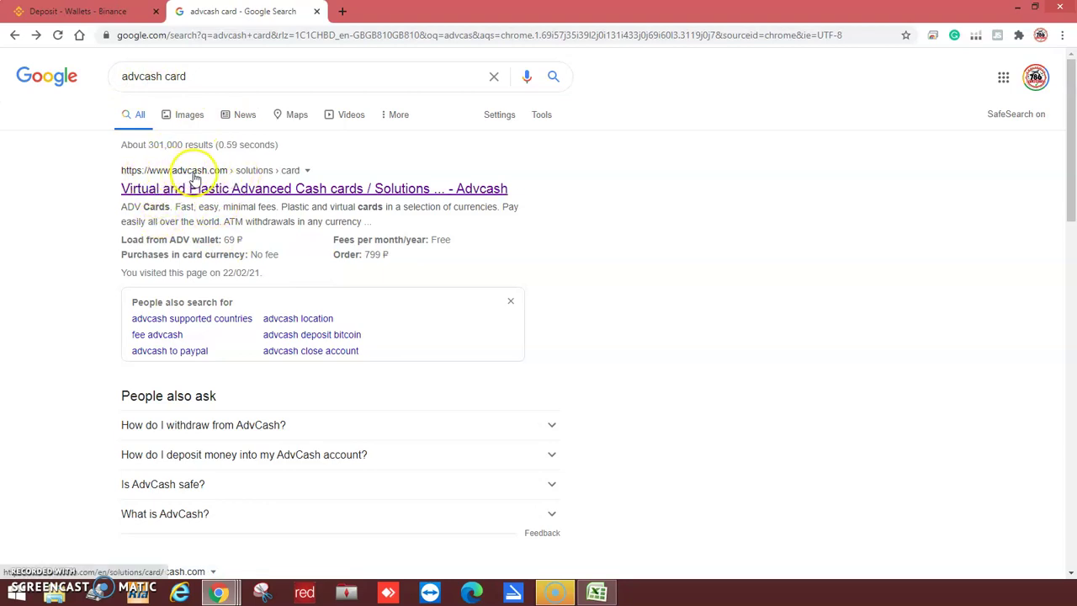
{"action": "scroll", "coordinate": [185, 173], "scroll_direction": "down", "scroll_amount": 3}
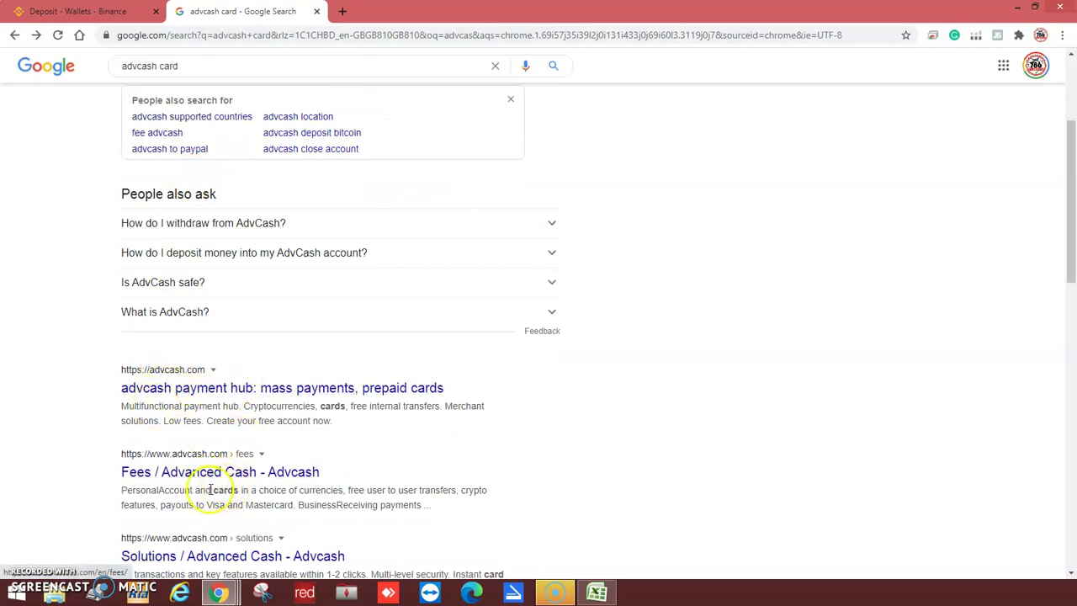
{"action": "left_click", "coordinate": [170, 389]}
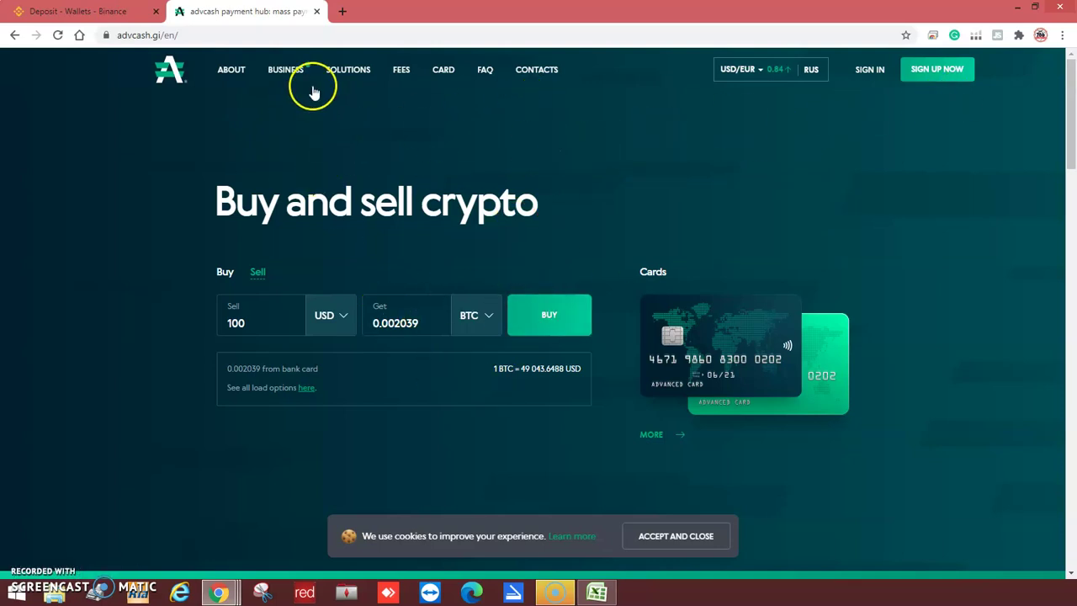
Examine the personal account load fees on the AdvCash fees page, including the EUR payment gateway fee.
{"action": "left_click", "coordinate": [401, 71]}
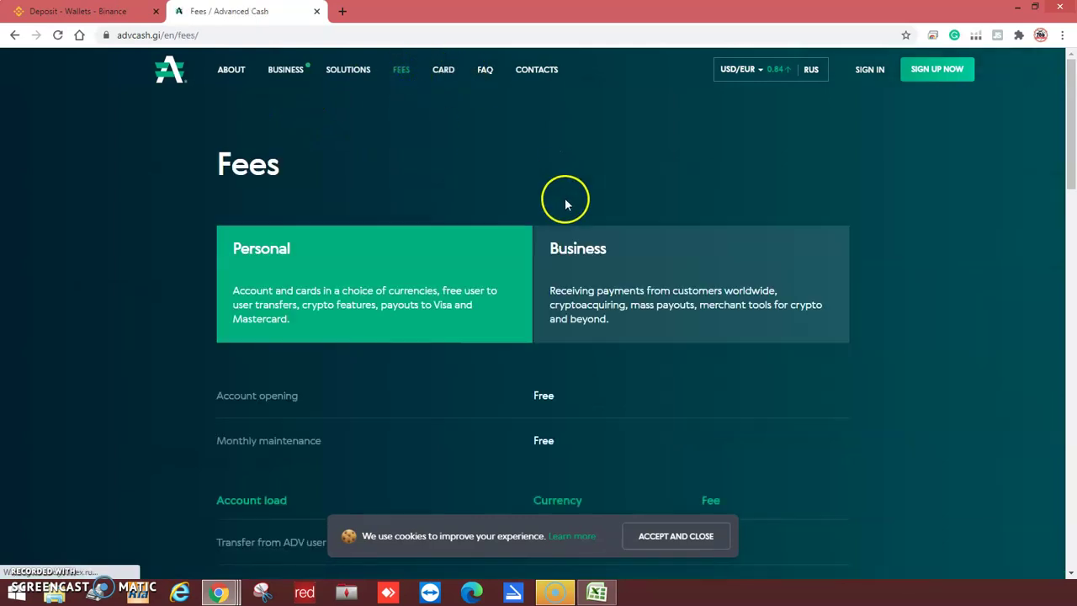
{"action": "scroll", "coordinate": [584, 261], "scroll_direction": "down", "scroll_amount": 2}
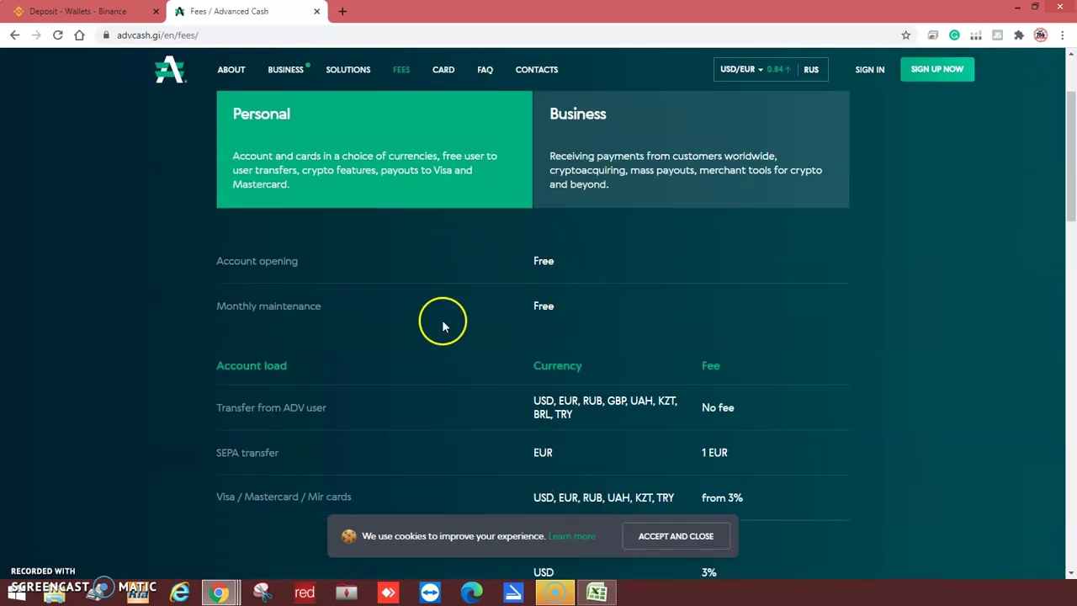
{"action": "scroll", "coordinate": [609, 329], "scroll_direction": "down", "scroll_amount": 3}
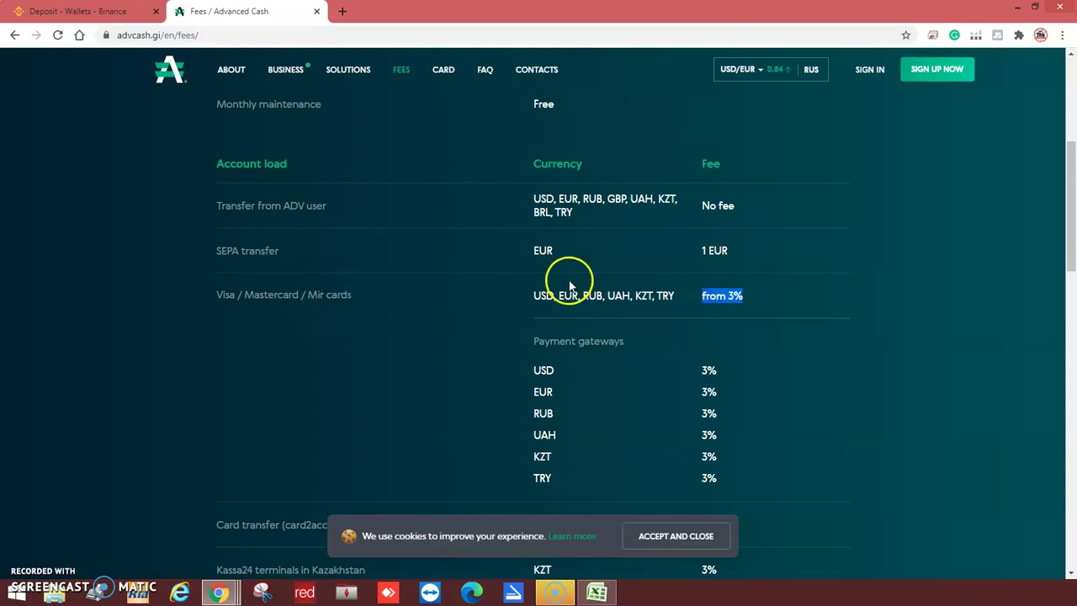
{"action": "scroll", "coordinate": [788, 290], "scroll_direction": "down", "scroll_amount": 2}
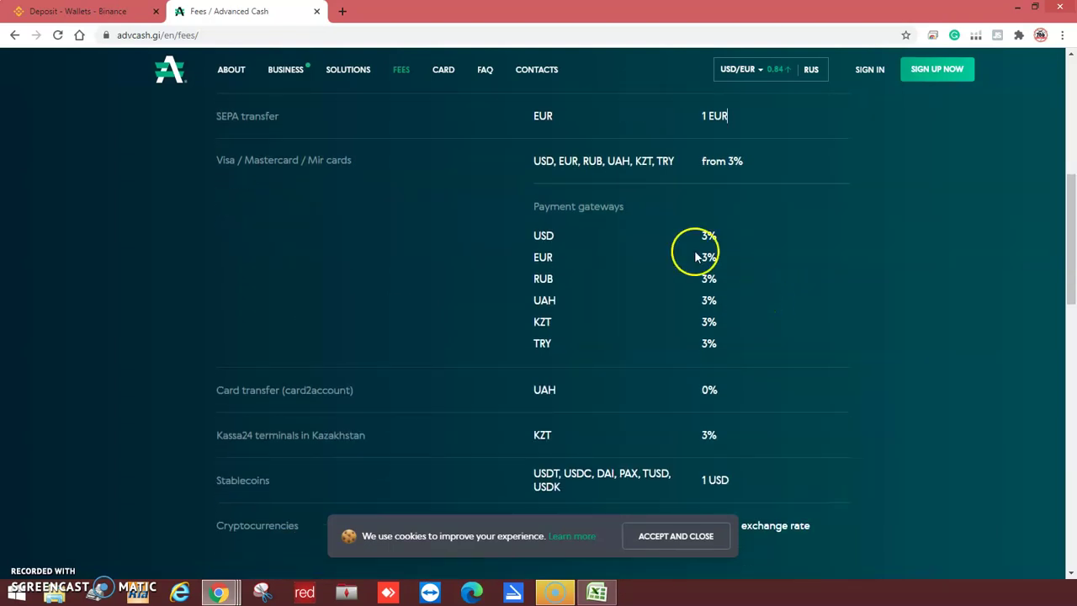
{"action": "left_click_drag", "start_coordinate": [769, 260], "coordinate": [711, 258]}
{"action": "scroll", "coordinate": [801, 397], "scroll_direction": "down", "scroll_amount": 3}
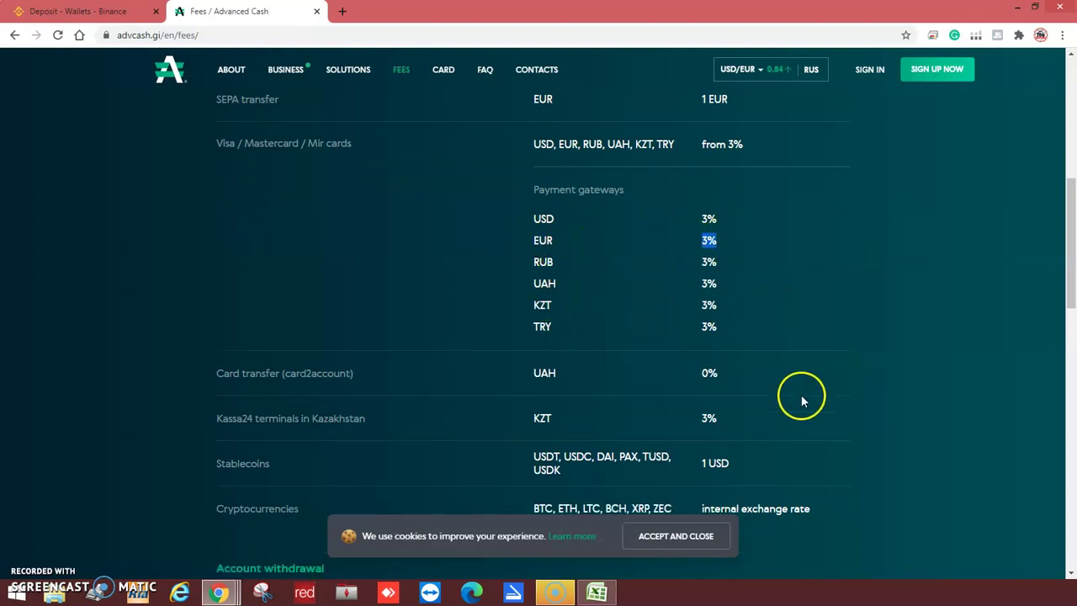
{"action": "scroll", "coordinate": [801, 399], "scroll_direction": "up", "scroll_amount": 8}
{"action": "scroll", "coordinate": [800, 399], "scroll_direction": "up", "scroll_amount": 1}
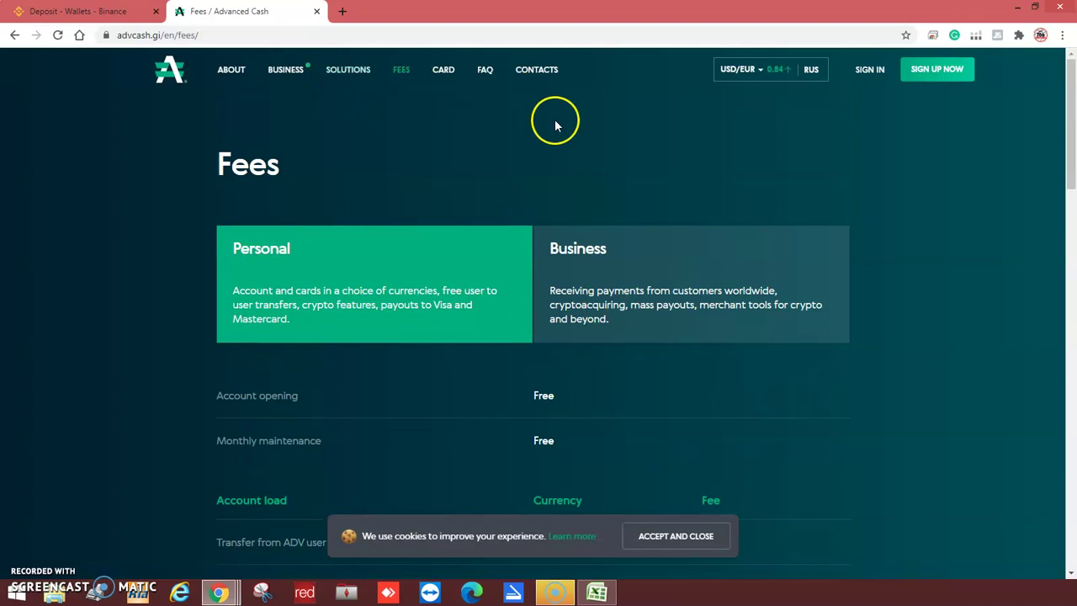
Open the AdvCash sign-up form, examine its registration fields, and return to the fees page.
{"action": "left_click", "coordinate": [931, 76]}
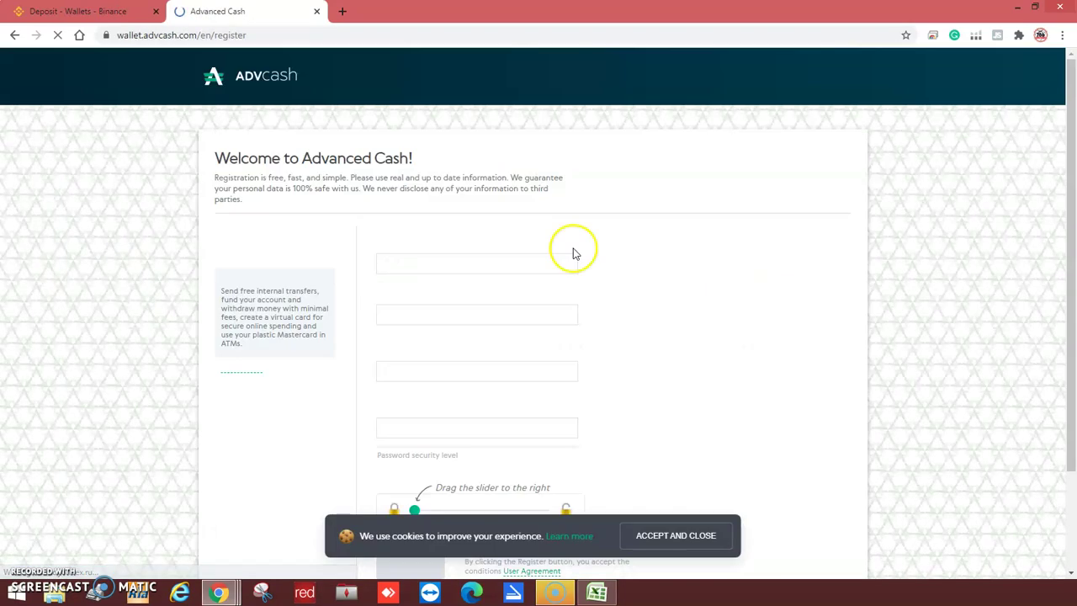
{"action": "scroll", "coordinate": [651, 393], "scroll_direction": "down", "scroll_amount": 2}
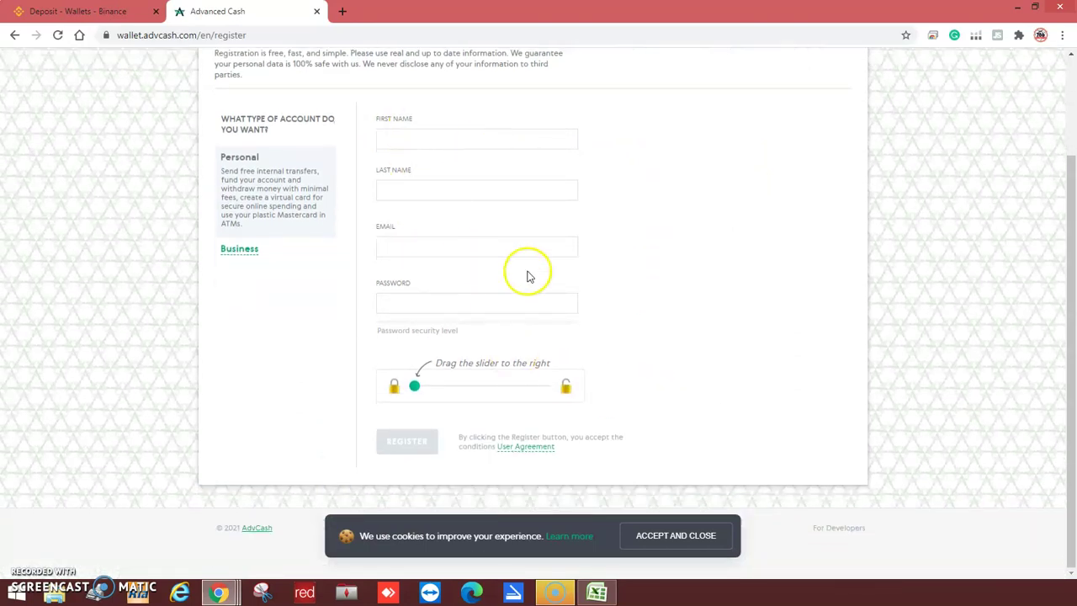
{"action": "scroll", "coordinate": [505, 372], "scroll_direction": "up", "scroll_amount": 2}
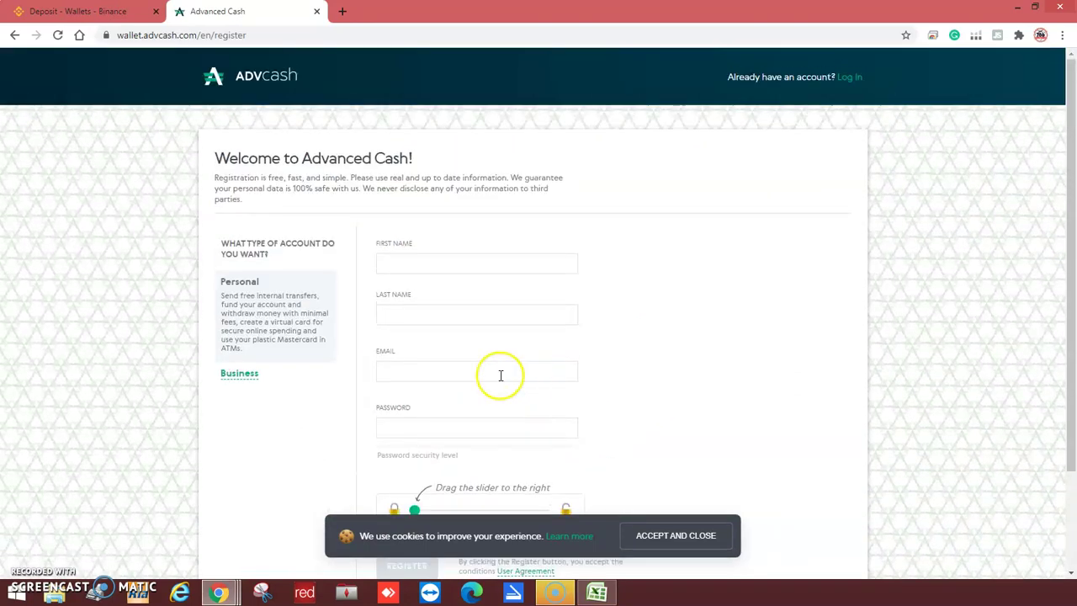
{"action": "scroll", "coordinate": [643, 403], "scroll_direction": "down", "scroll_amount": 2}
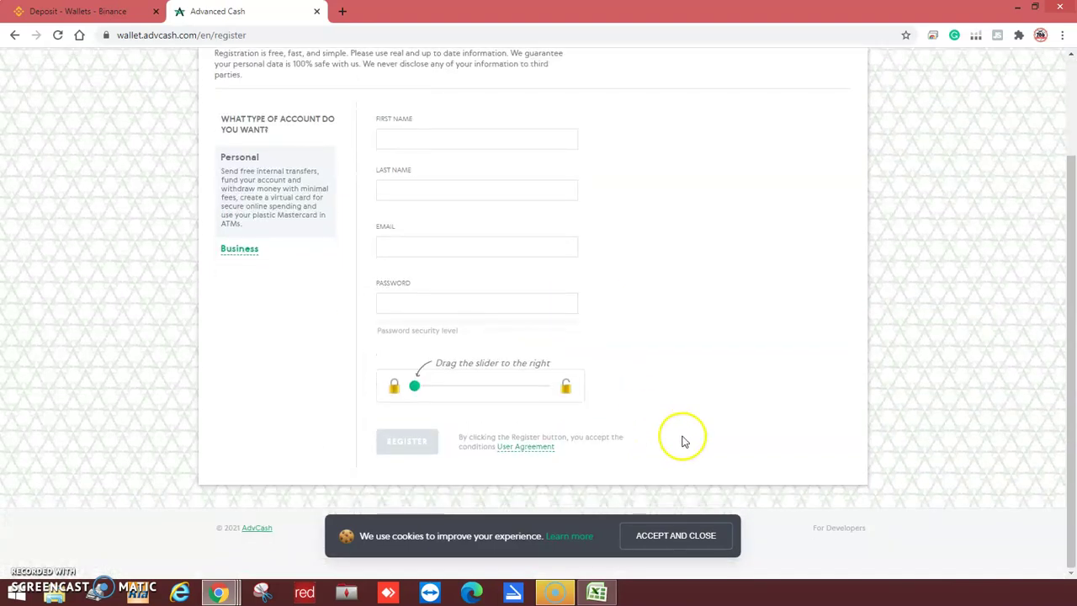
{"action": "left_click", "coordinate": [665, 537]}
{"action": "scroll", "coordinate": [727, 469], "scroll_direction": "up", "scroll_amount": 2}
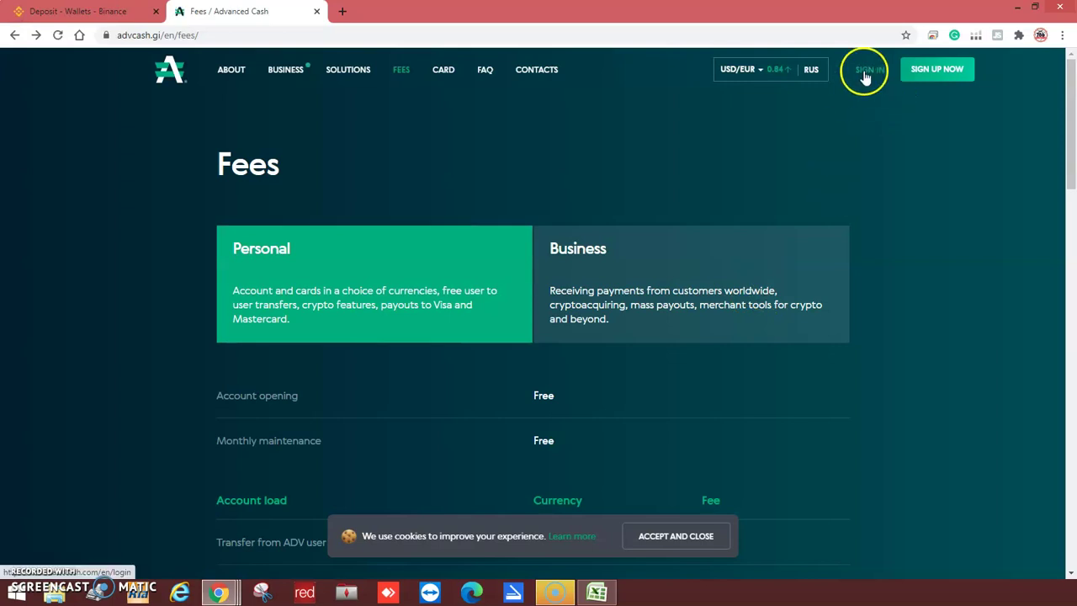
Log into the AdvCash account with the prefilled credentials and open the Deposit Funds page.
{"action": "left_click", "coordinate": [864, 71]}
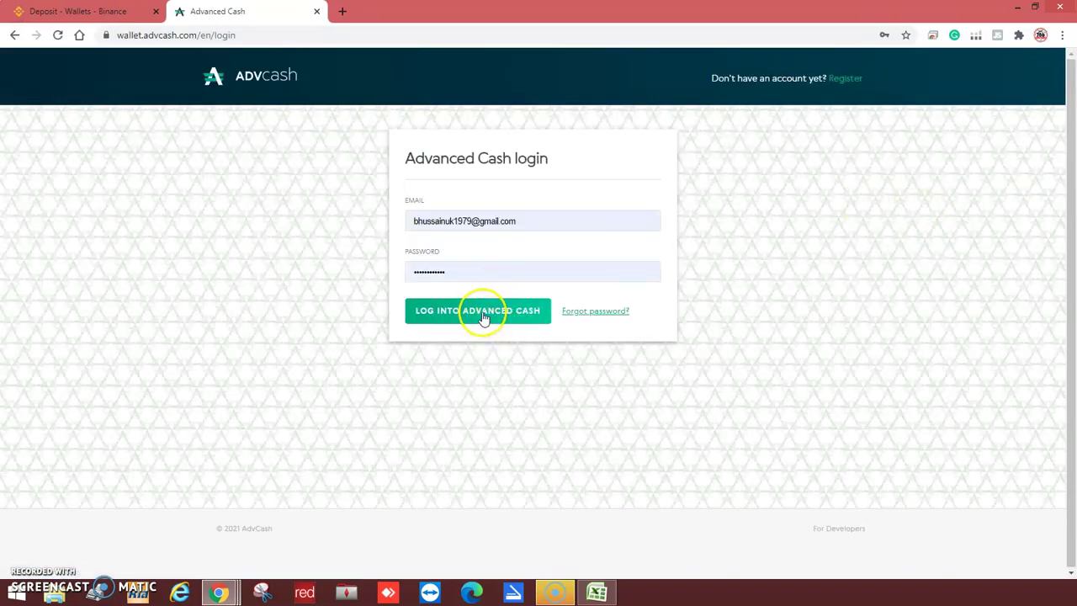
{"action": "left_click", "coordinate": [481, 311]}
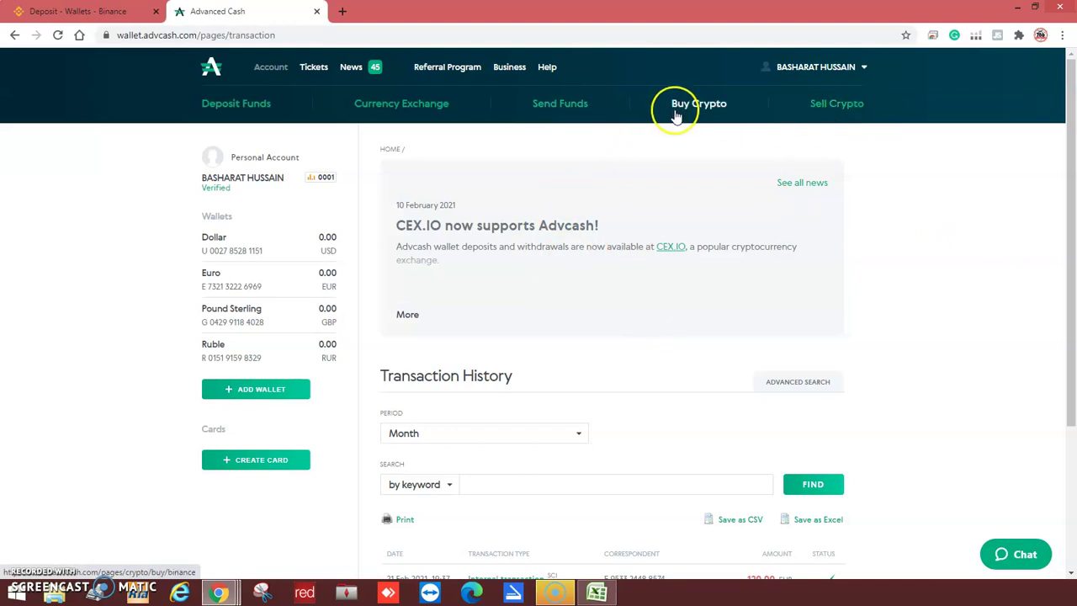
{"action": "left_click", "coordinate": [228, 106]}
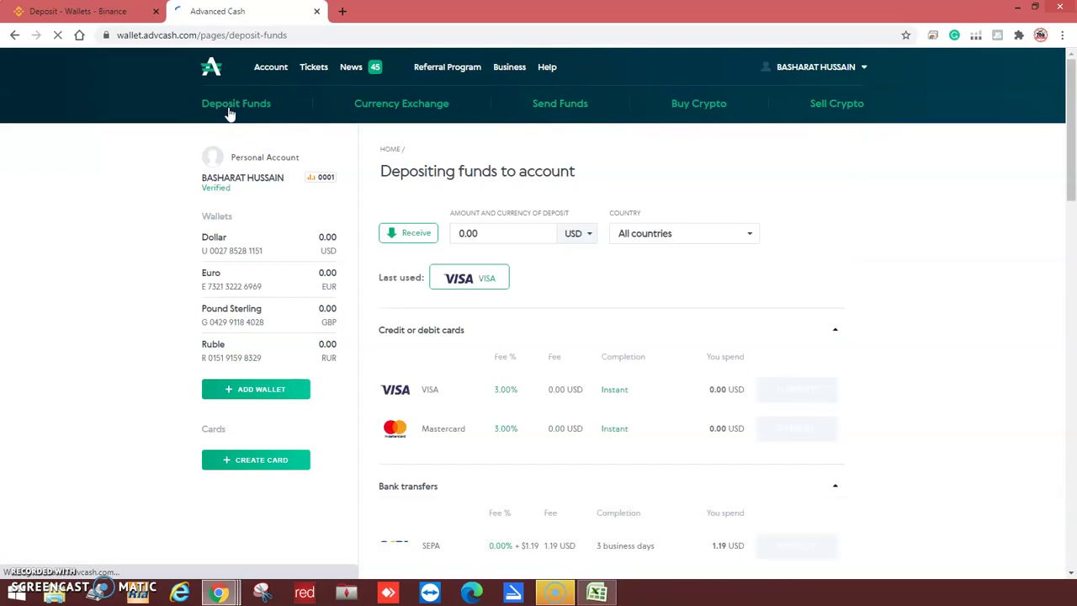
{"action": "scroll", "coordinate": [815, 288], "scroll_direction": "down", "scroll_amount": 1}
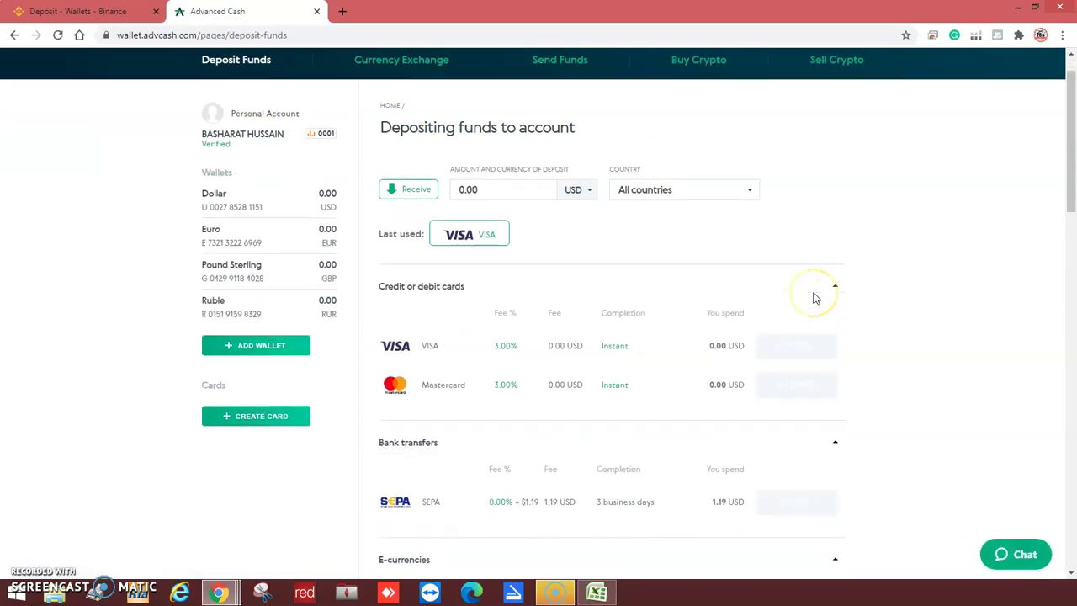
{"action": "scroll", "coordinate": [761, 323], "scroll_direction": "up", "scroll_amount": 1}
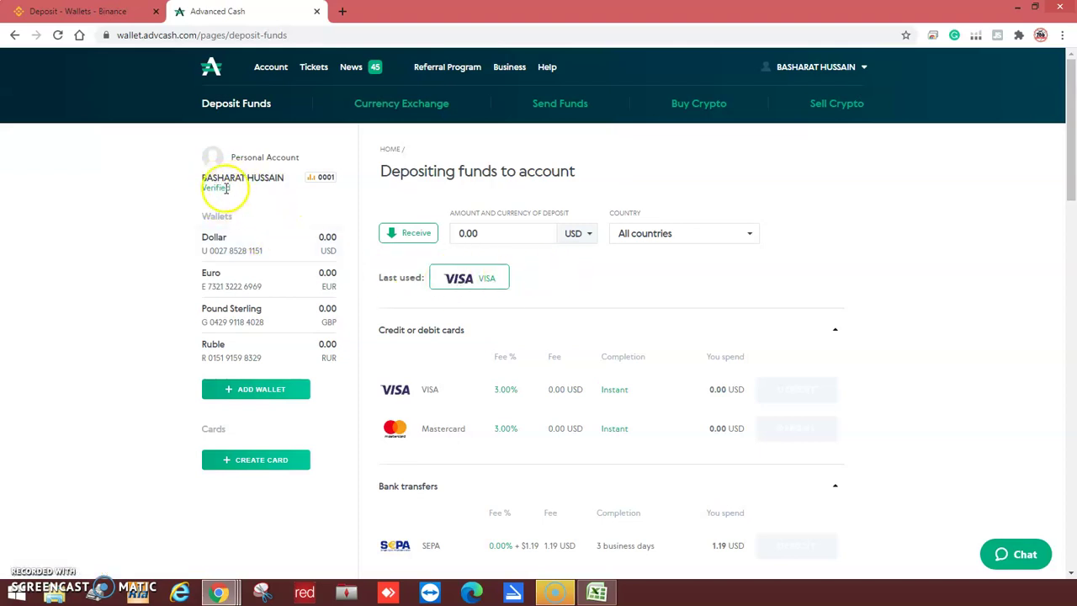
Set the AdvCash deposit amount to 40.00 EUR and choose the last used VISA deposit method.
{"action": "left_click_drag", "start_coordinate": [229, 189], "coordinate": [202, 187]}
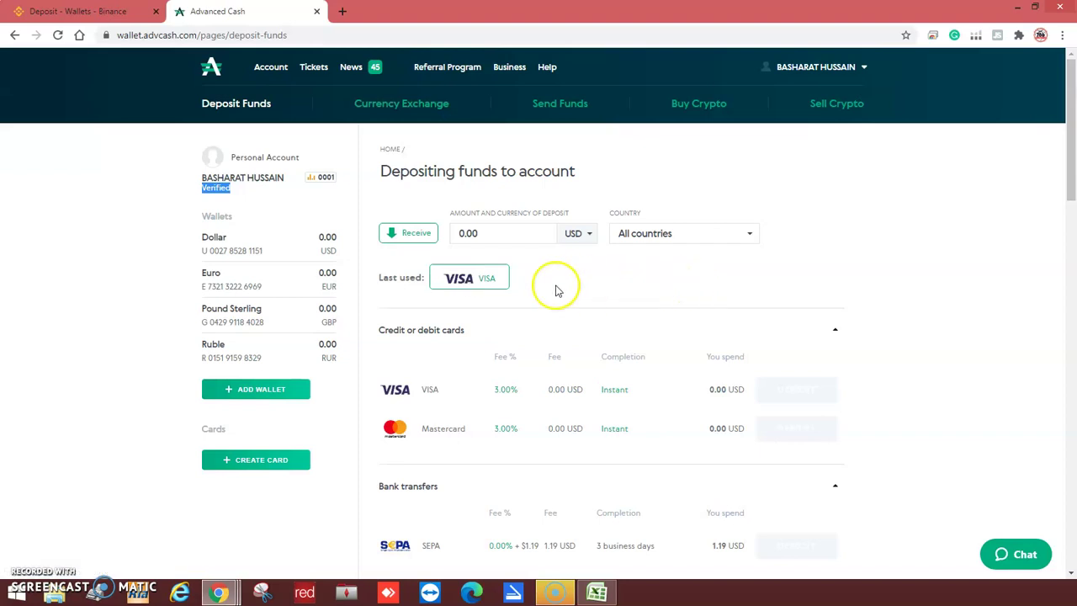
{"action": "left_click", "coordinate": [465, 278]}
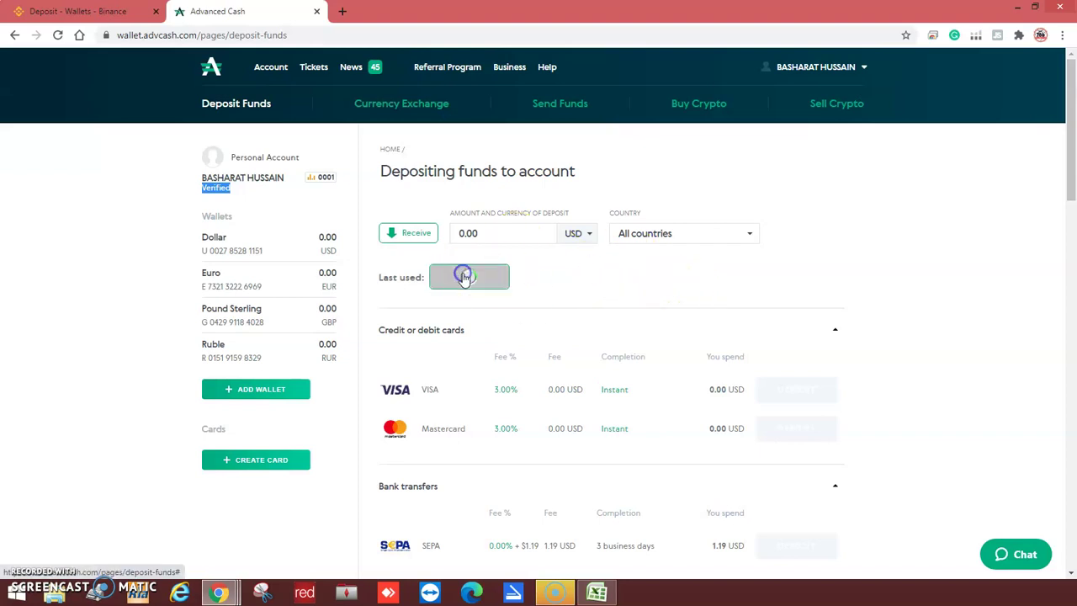
{"action": "left_click", "coordinate": [500, 234]}
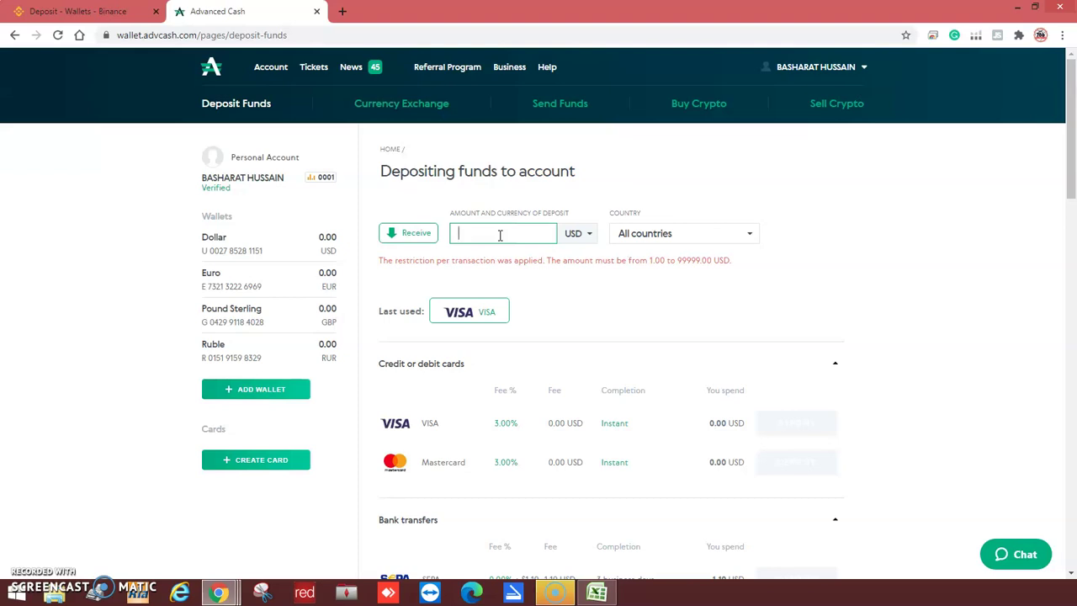
{"action": "type", "text": "40"}
{"action": "left_click", "coordinate": [577, 234]}
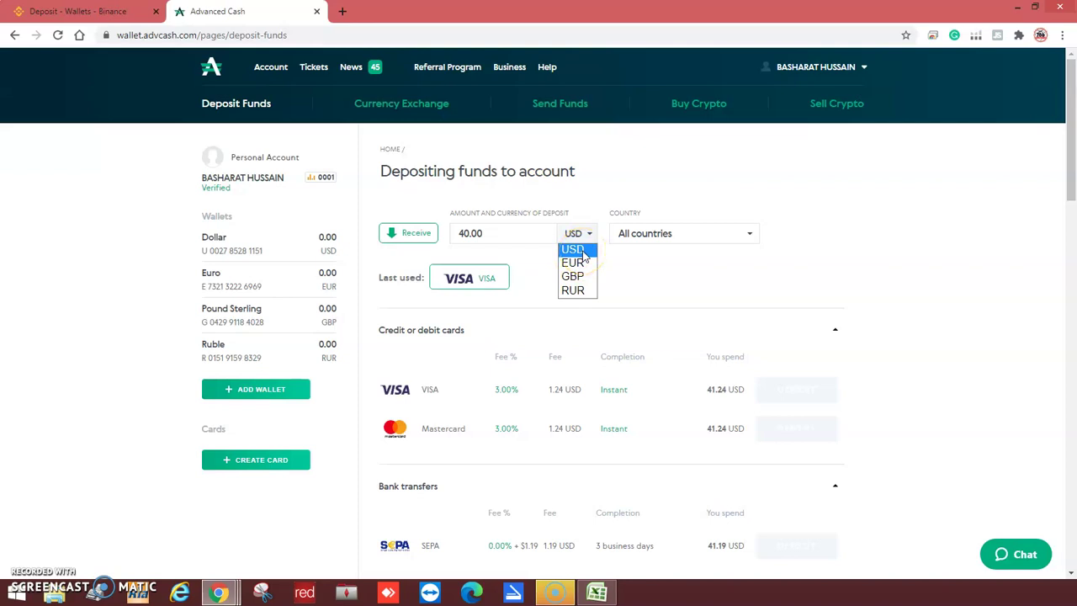
{"action": "left_click", "coordinate": [575, 263]}
{"action": "left_click", "coordinate": [468, 278]}
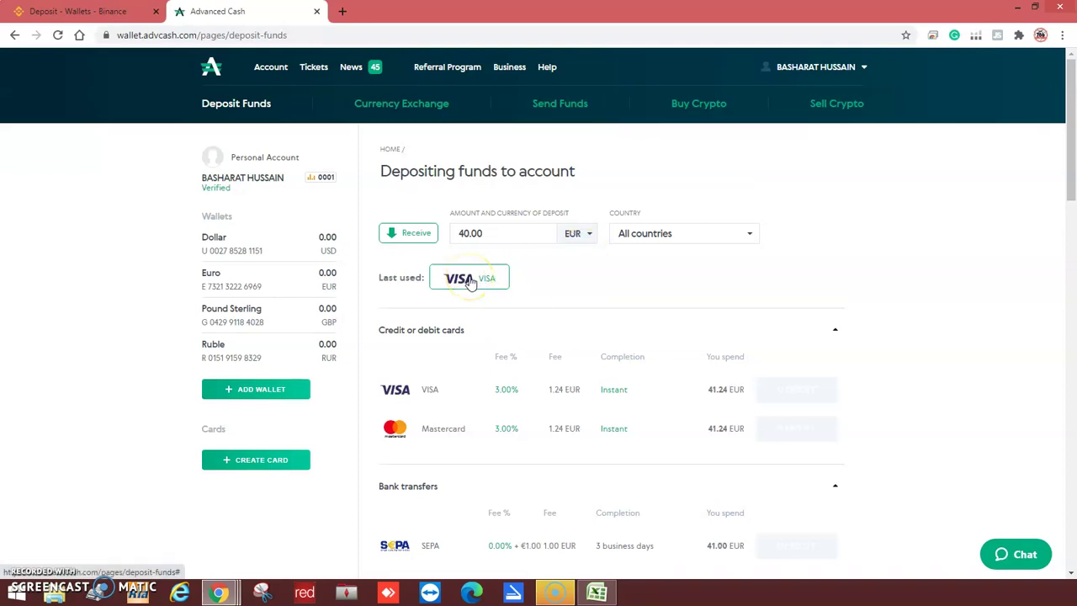
Agree to the card deposit conditions and payment summary, and open the VISA card form at its card number field.
{"action": "scroll", "coordinate": [653, 292], "scroll_direction": "down", "scroll_amount": 1}
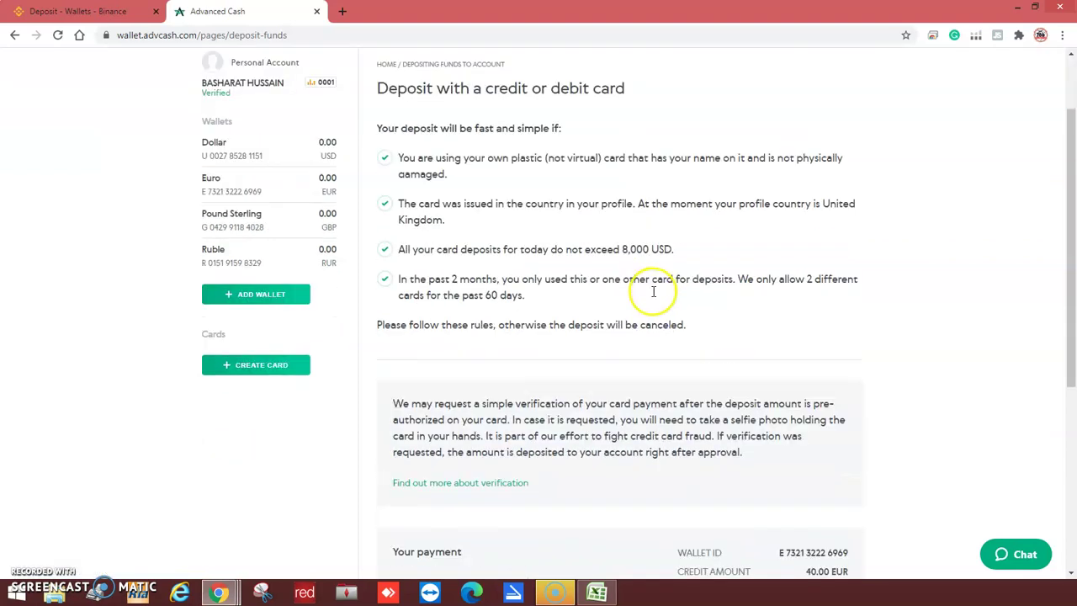
{"action": "scroll", "coordinate": [653, 292], "scroll_direction": "down", "scroll_amount": 3}
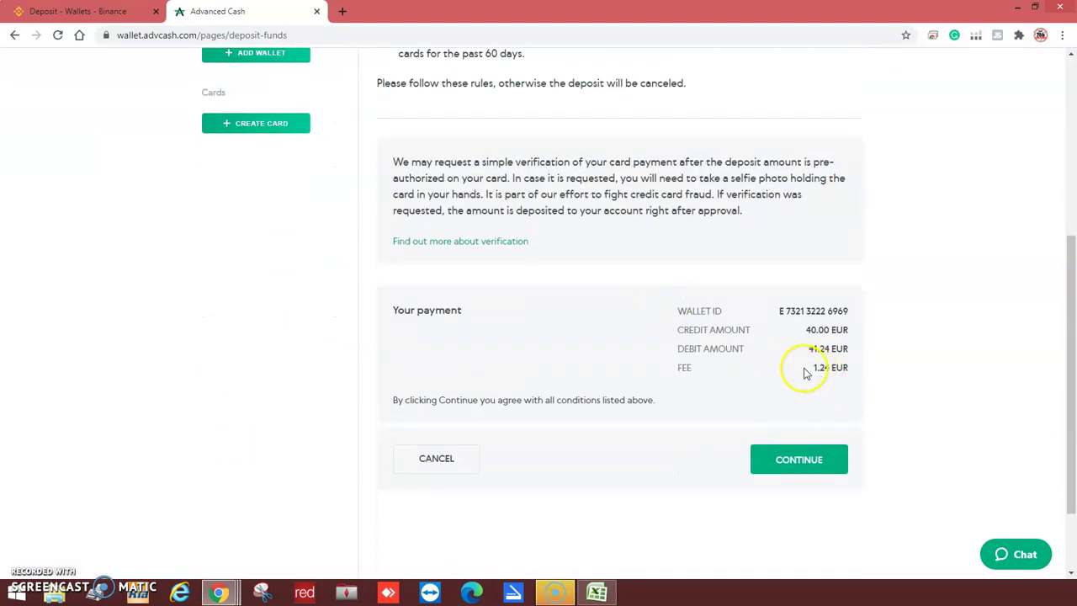
{"action": "left_click", "coordinate": [798, 465]}
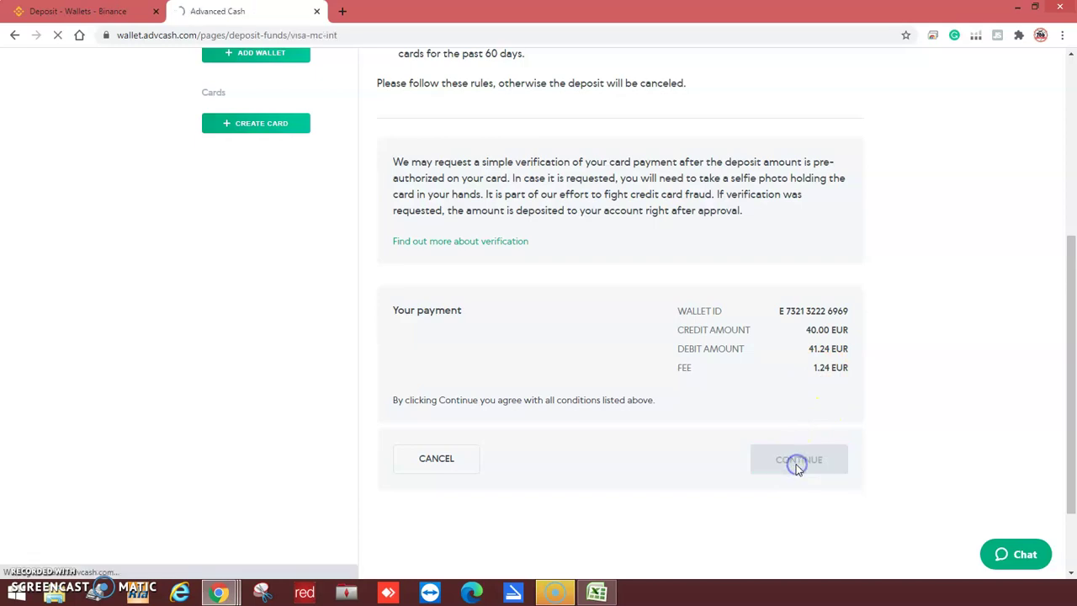
{"action": "left_click", "coordinate": [438, 302]}
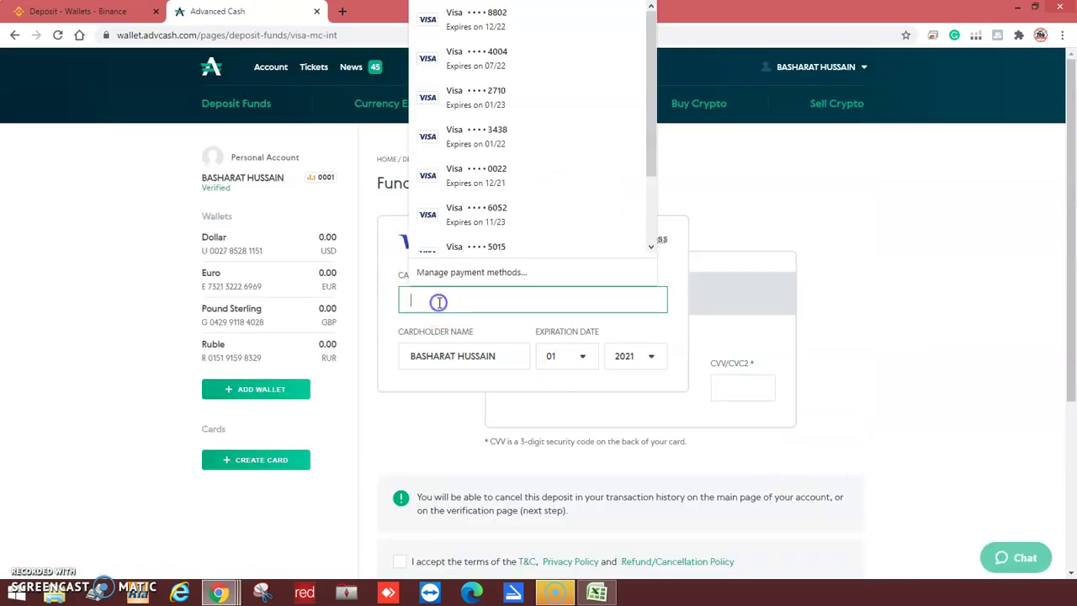
{"action": "left_click", "coordinate": [910, 338]}
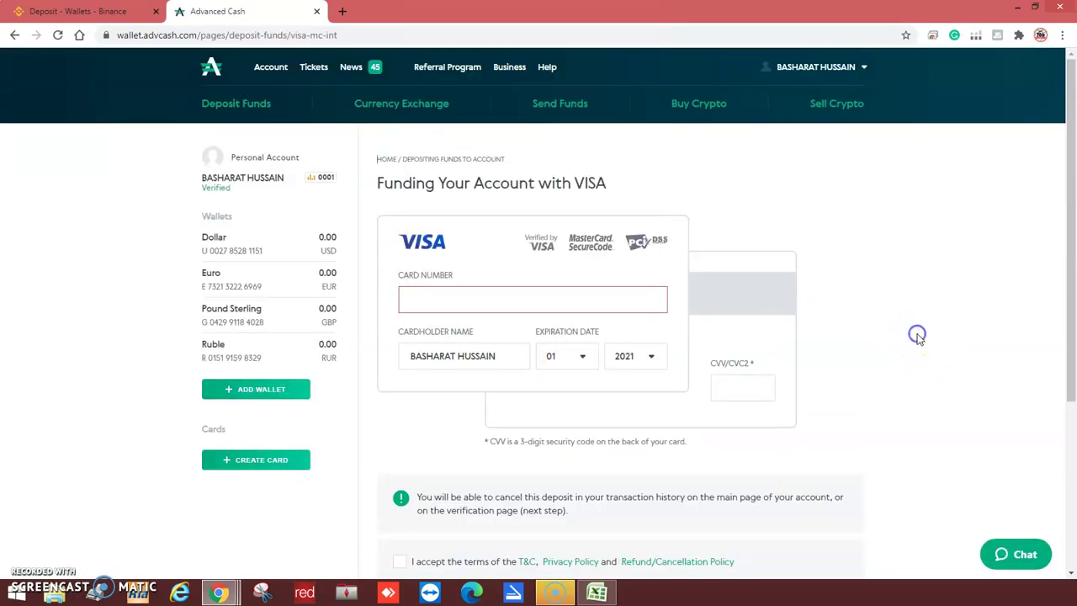
{"action": "left_click", "coordinate": [806, 310]}
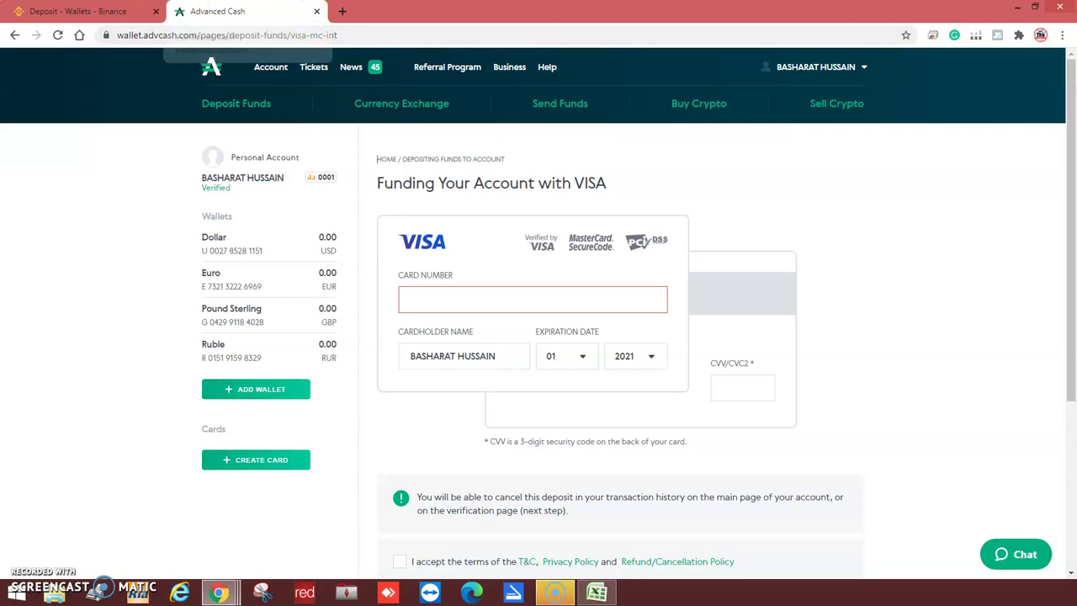
Bring the 3D Secure payment page into full view and confirm that the transaction was approved in the NatWest app.
{"action": "left_click_drag", "start_coordinate": [277, 9], "coordinate": [4, 12]}
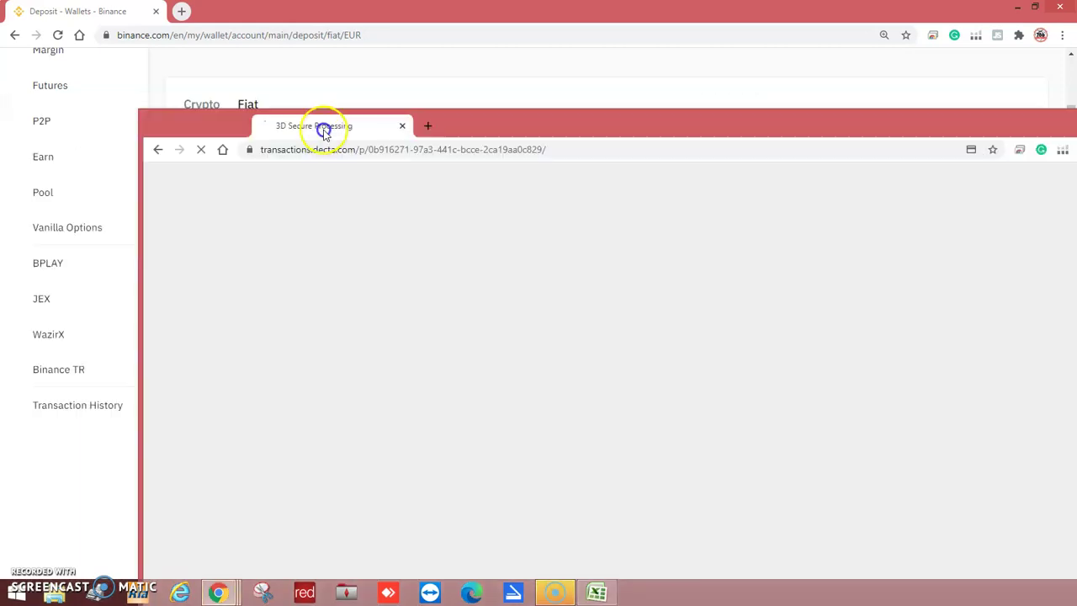
{"action": "left_click_drag", "start_coordinate": [323, 129], "coordinate": [204, 43]}
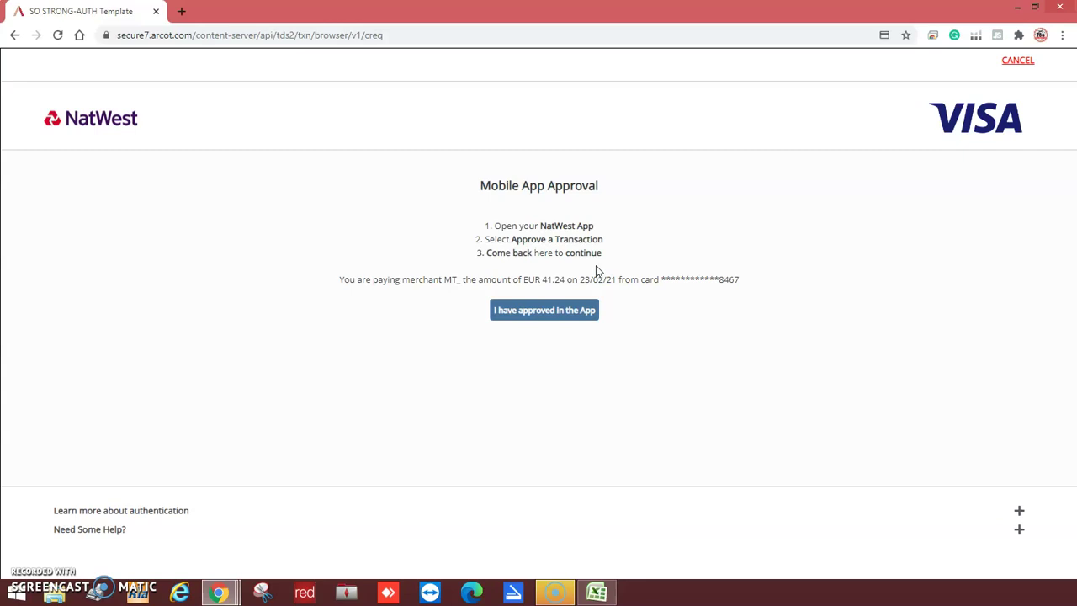
{"action": "left_click", "coordinate": [543, 313]}
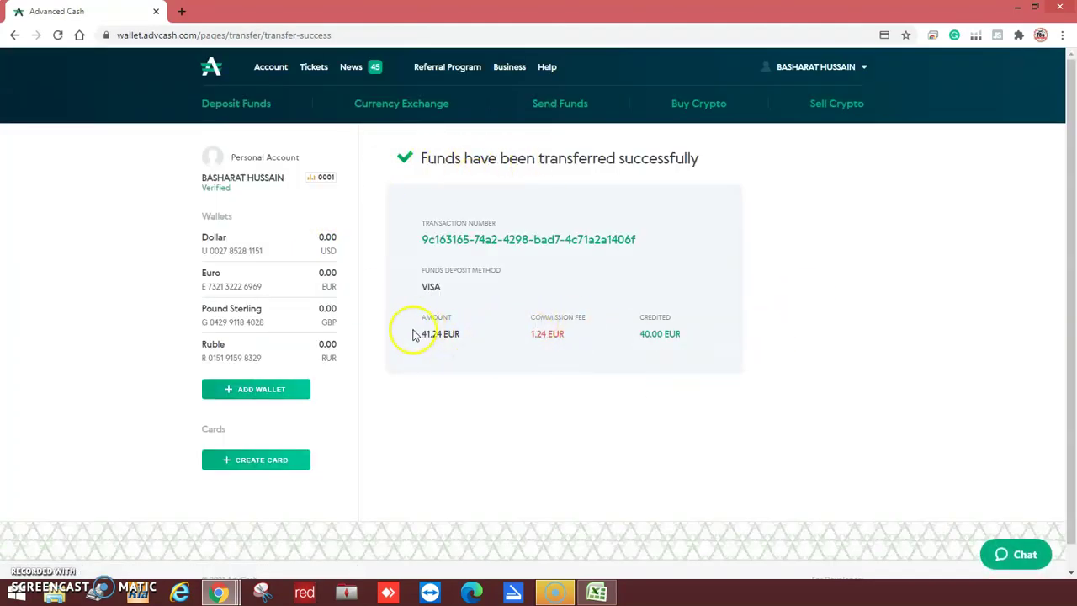
Examine the amount, commission fee and credited sum on the transfer receipt, and return to the Binance deposit page.
{"action": "left_click_drag", "start_coordinate": [417, 335], "coordinate": [462, 337]}
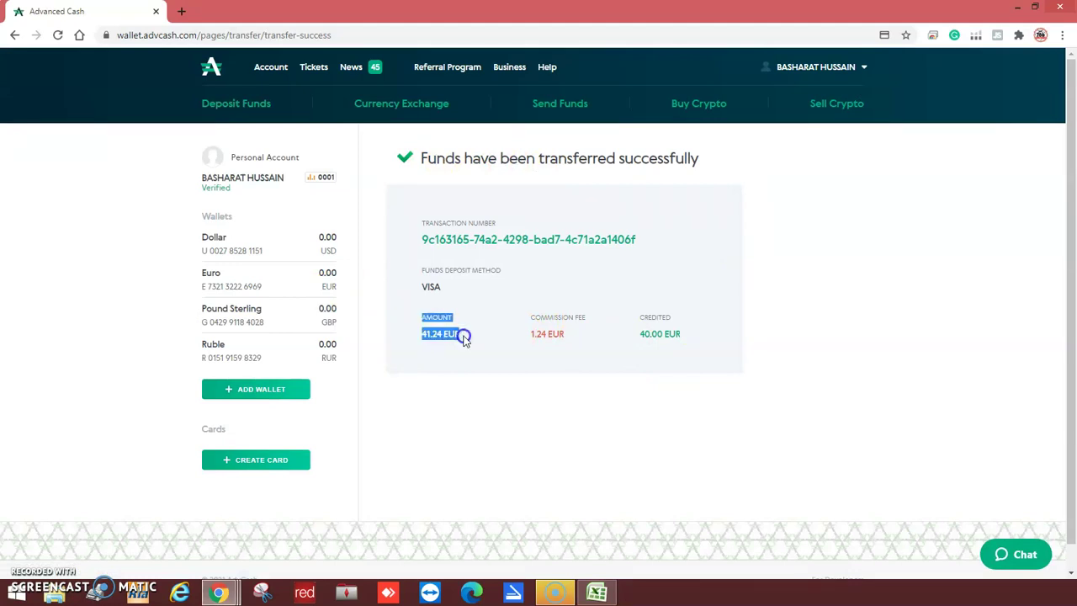
{"action": "left_click_drag", "start_coordinate": [638, 335], "coordinate": [709, 356]}
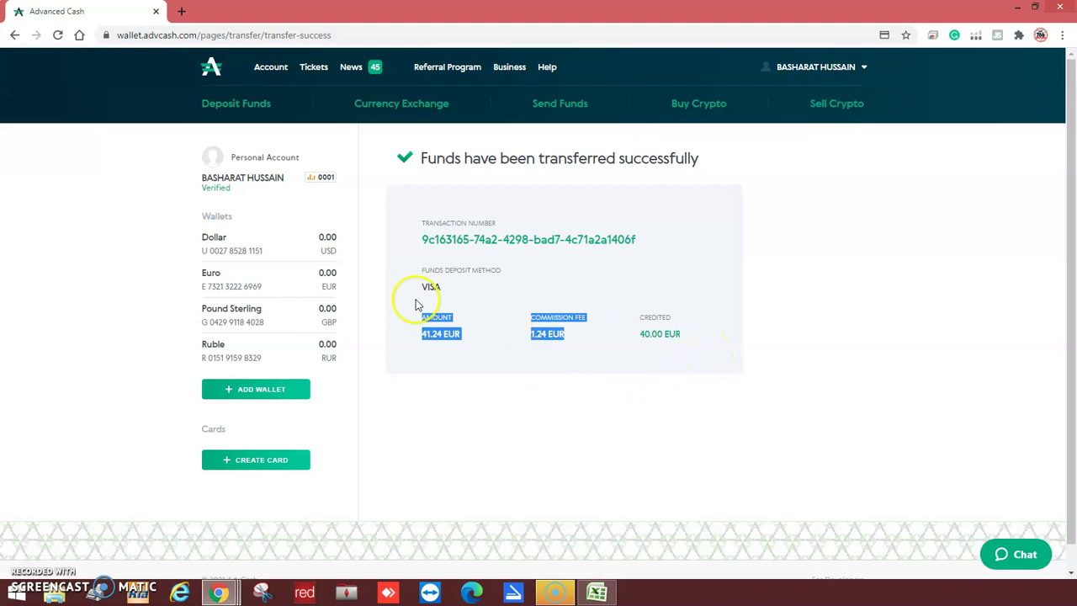
{"action": "left_click_drag", "start_coordinate": [76, 12], "coordinate": [224, 12]}
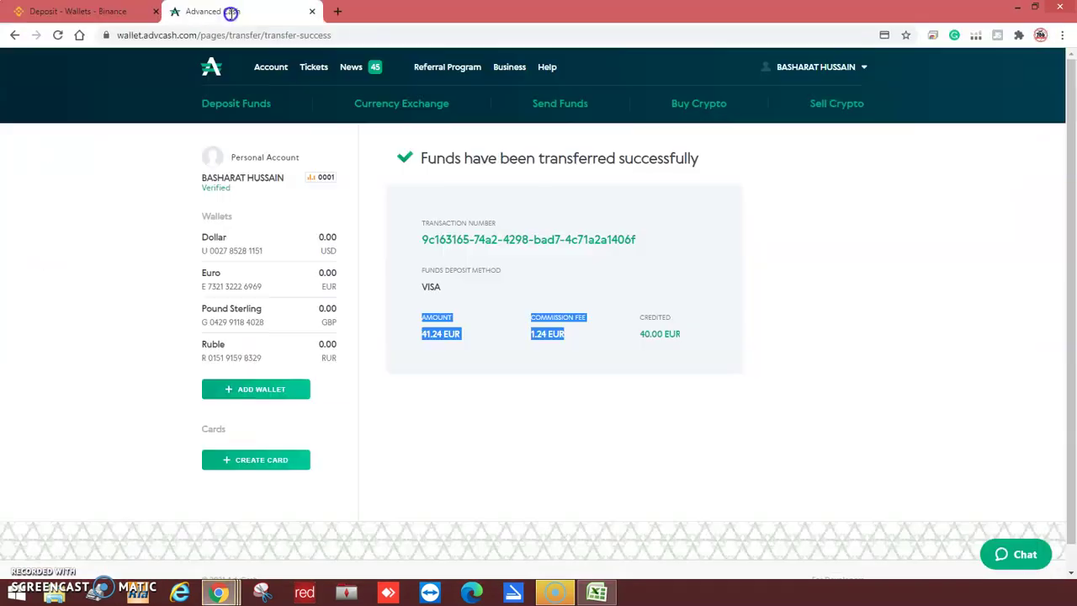
{"action": "left_click", "coordinate": [75, 11]}
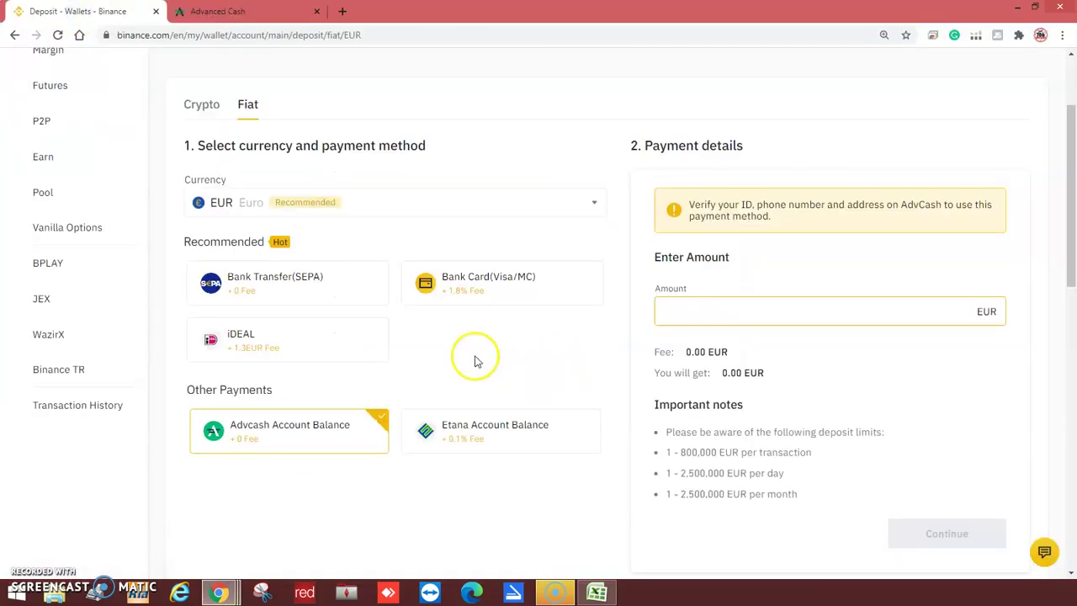
Reopen the EUR bank deposit page on Binance and select Advcash Account Balance as the payment method.
{"action": "scroll", "coordinate": [349, 371], "scroll_direction": "up", "scroll_amount": 2}
{"action": "mouse_move", "coordinate": [199, 73]}
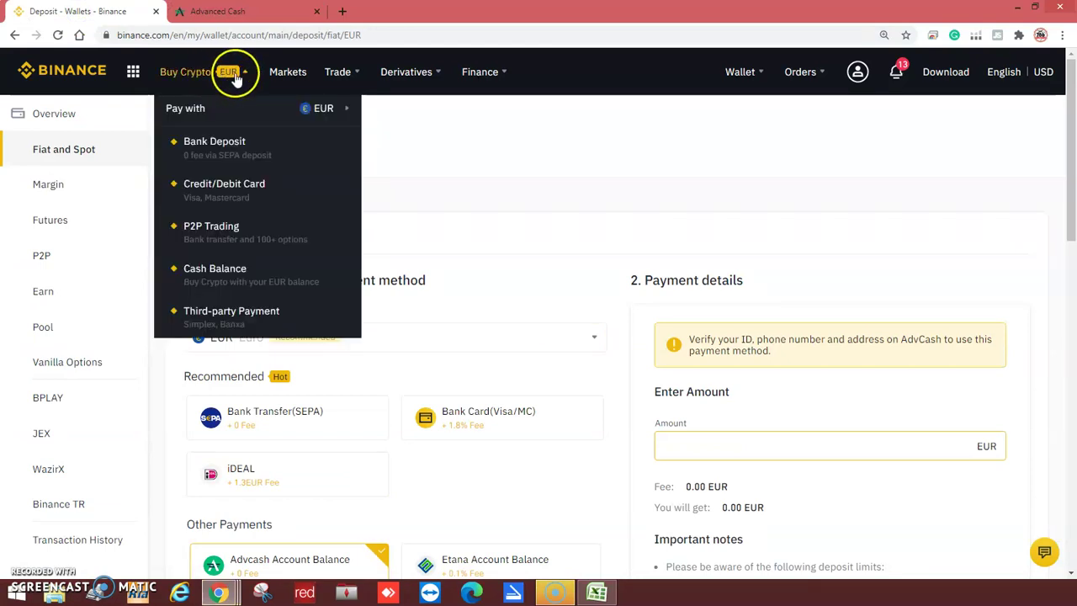
{"action": "left_click", "coordinate": [236, 156]}
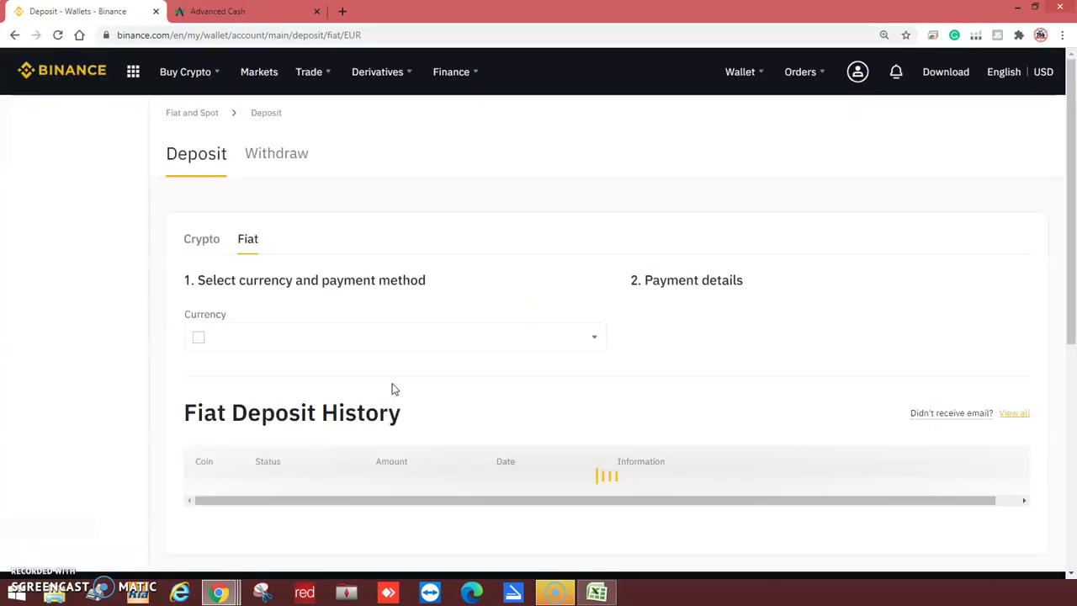
{"action": "scroll", "coordinate": [392, 388], "scroll_direction": "down", "scroll_amount": 1}
{"action": "scroll", "coordinate": [392, 389], "scroll_direction": "down", "scroll_amount": 2}
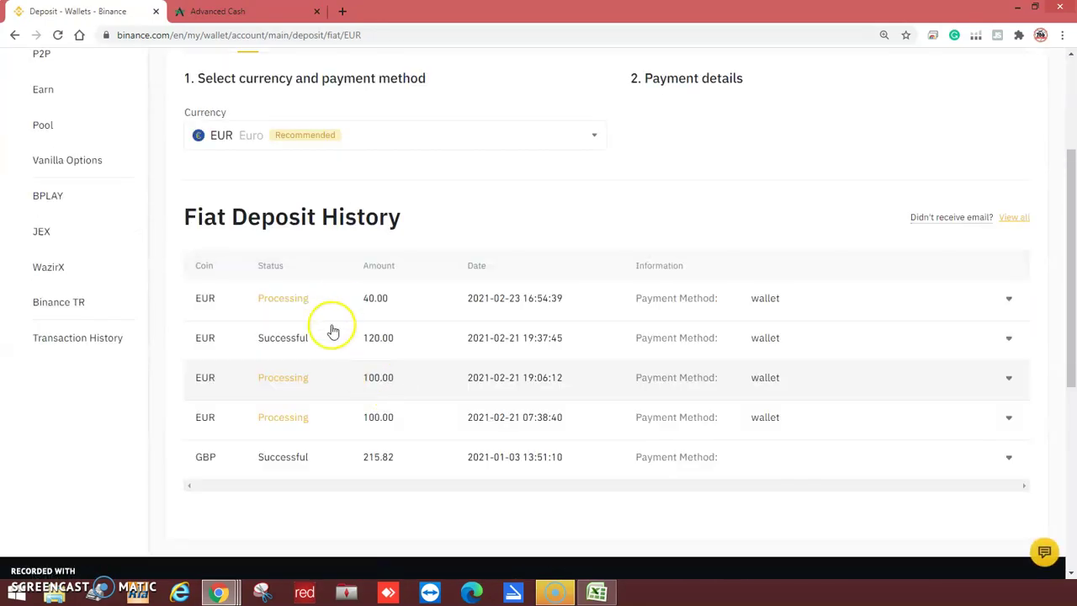
{"action": "scroll", "coordinate": [324, 362], "scroll_direction": "down", "scroll_amount": 1}
{"action": "left_click", "coordinate": [307, 296]}
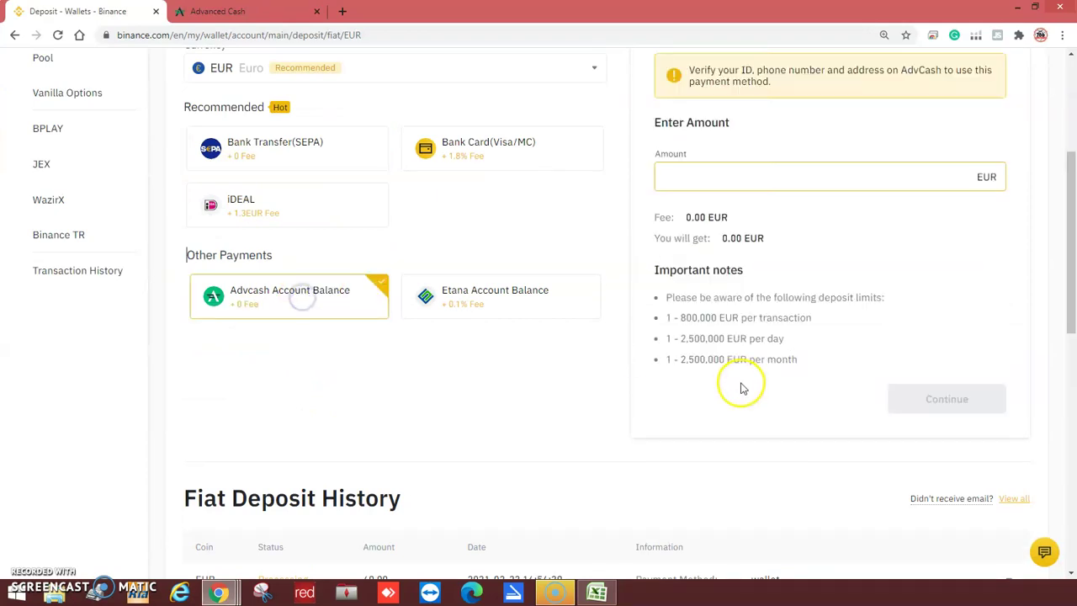
Enter a deposit amount of 40 EUR and confirm its payment from the AdvCash Euro wallet.
{"action": "scroll", "coordinate": [741, 384], "scroll_direction": "up", "scroll_amount": 3}
{"action": "left_click", "coordinate": [887, 440]}
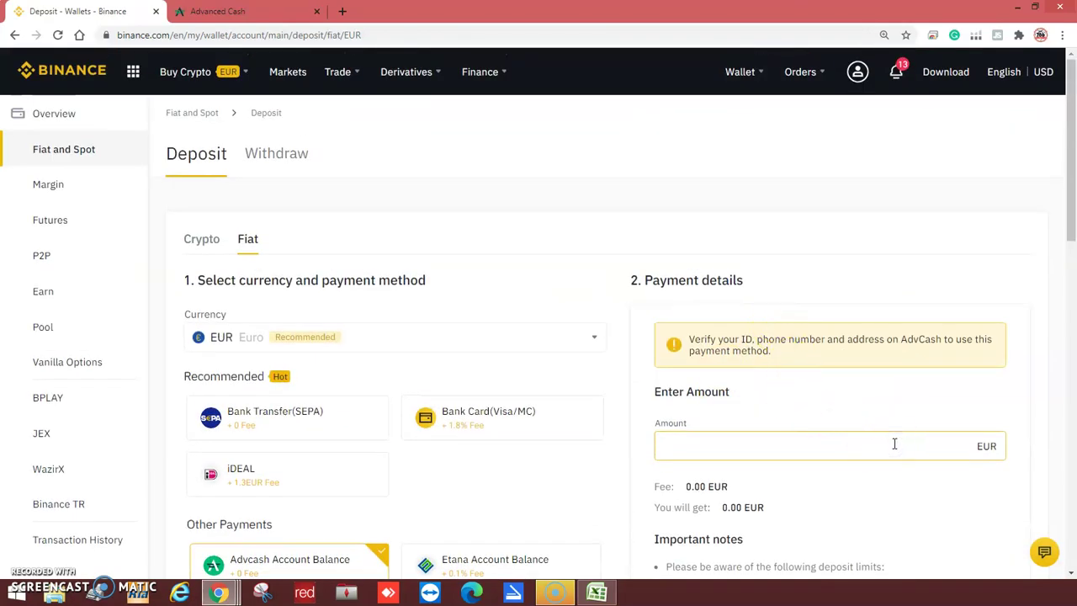
{"action": "type", "text": "40"}
{"action": "scroll", "coordinate": [774, 512], "scroll_direction": "down", "scroll_amount": 2}
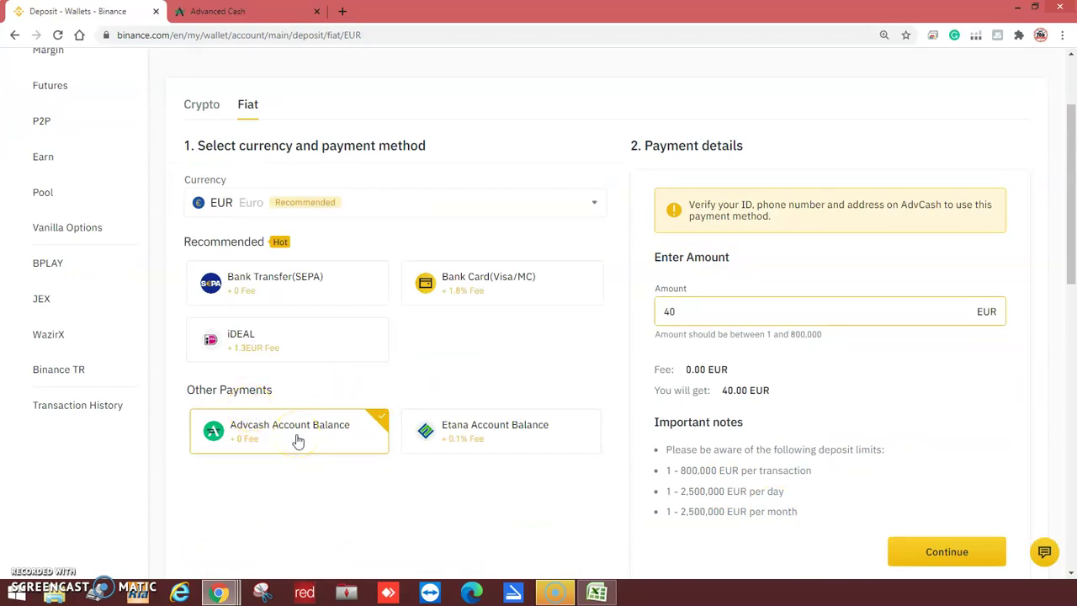
{"action": "left_click", "coordinate": [952, 552]}
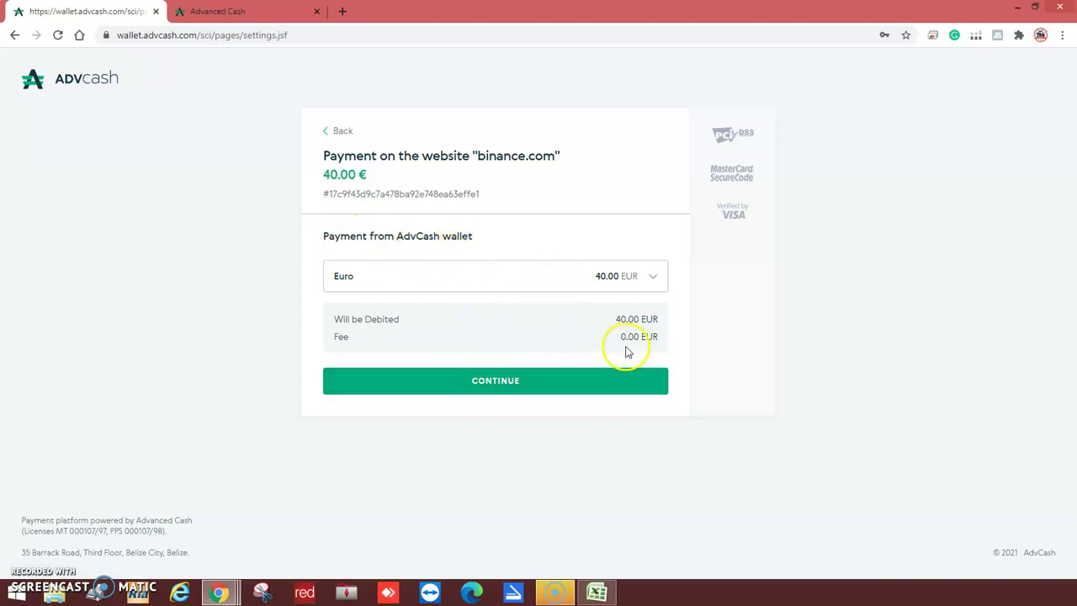
{"action": "left_click", "coordinate": [519, 382]}
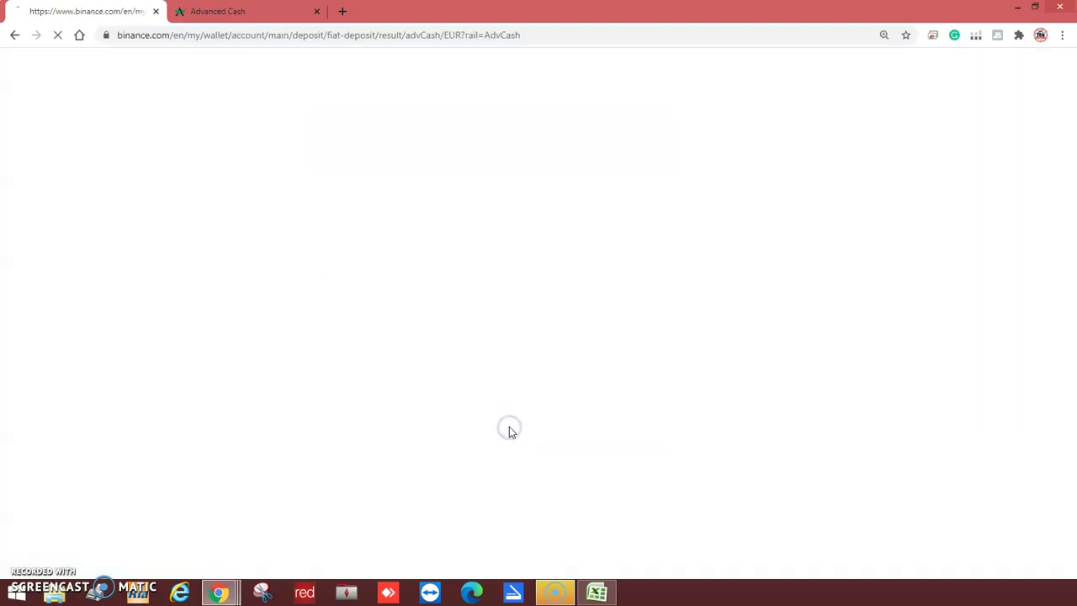
Load the Binance home page again and open the Fiat and Spot wallet.
{"action": "left_click", "coordinate": [195, 37]}
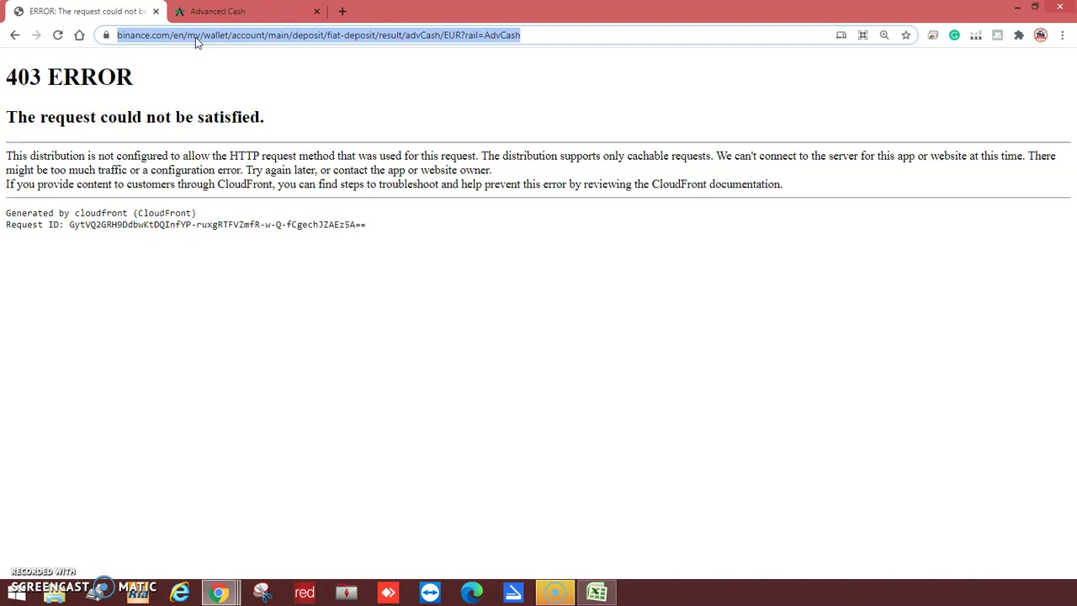
{"action": "type", "text": "bin"}
{"action": "key", "text": "Return"}
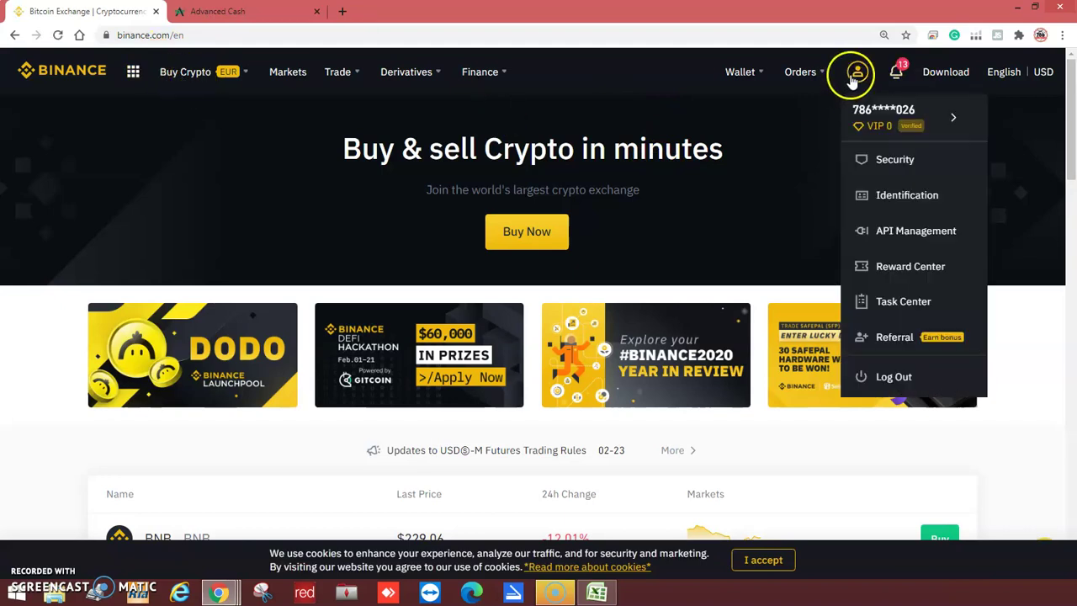
{"action": "mouse_move", "coordinate": [752, 80]}
{"action": "left_click", "coordinate": [774, 148]}
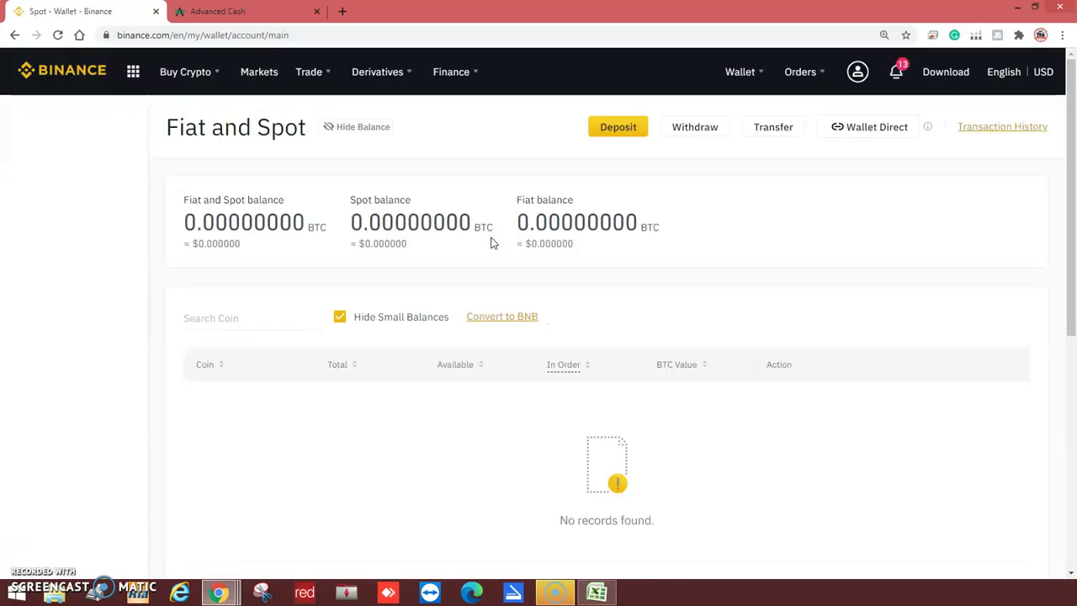
Examine the total euro holding under Fiat Balance.
{"action": "left_click", "coordinate": [303, 345]}
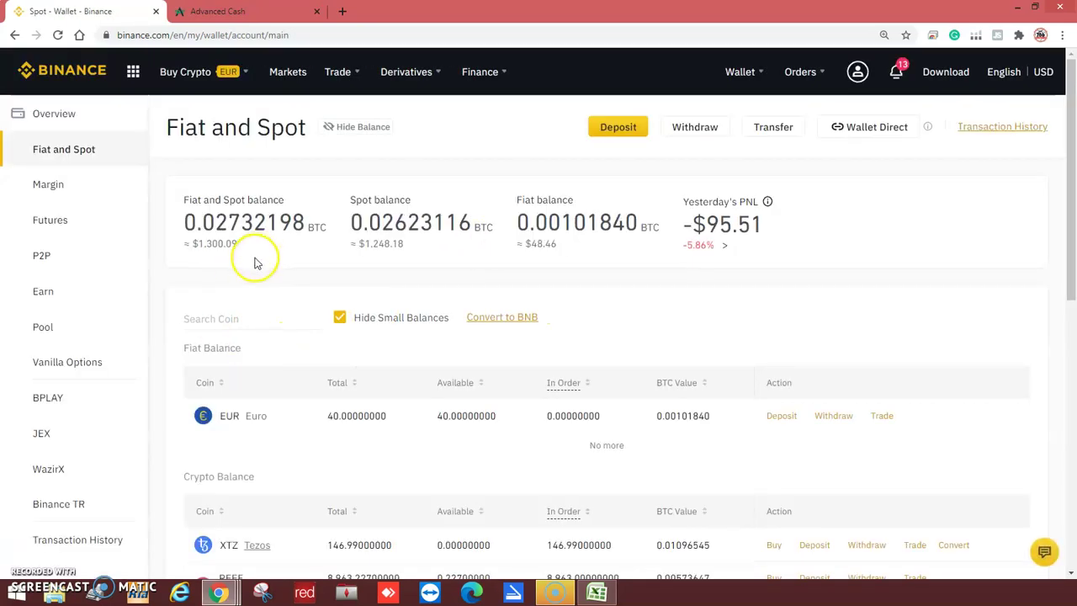
{"action": "double_click", "coordinate": [366, 416]}
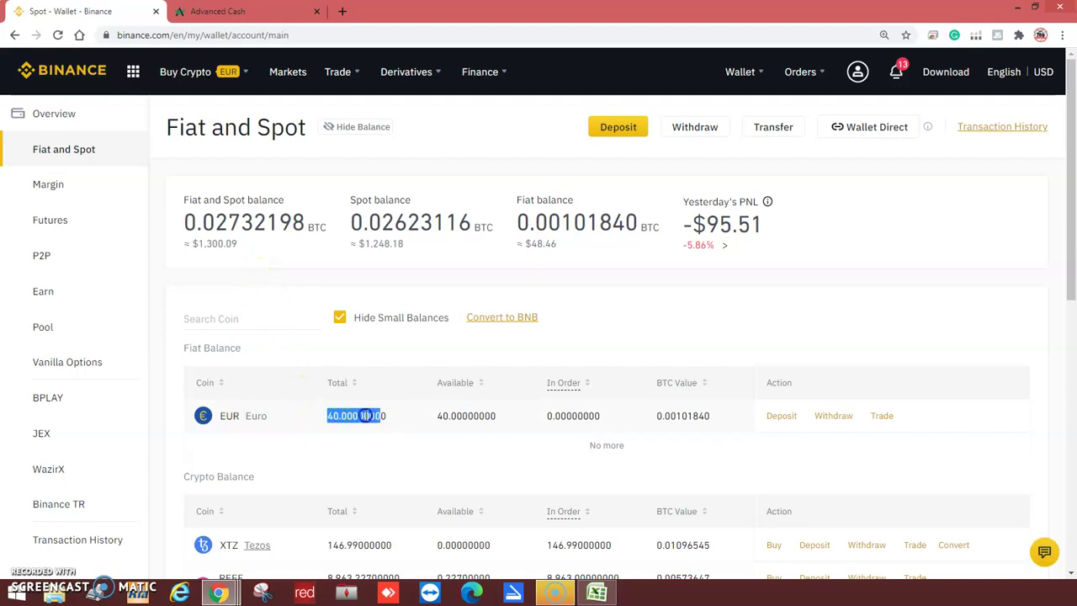
{"action": "left_click_drag", "start_coordinate": [336, 415], "coordinate": [377, 415]}
Open the Convert portal and set the source to EUR with the maximum available amount of 40.
{"action": "mouse_move", "coordinate": [344, 77]}
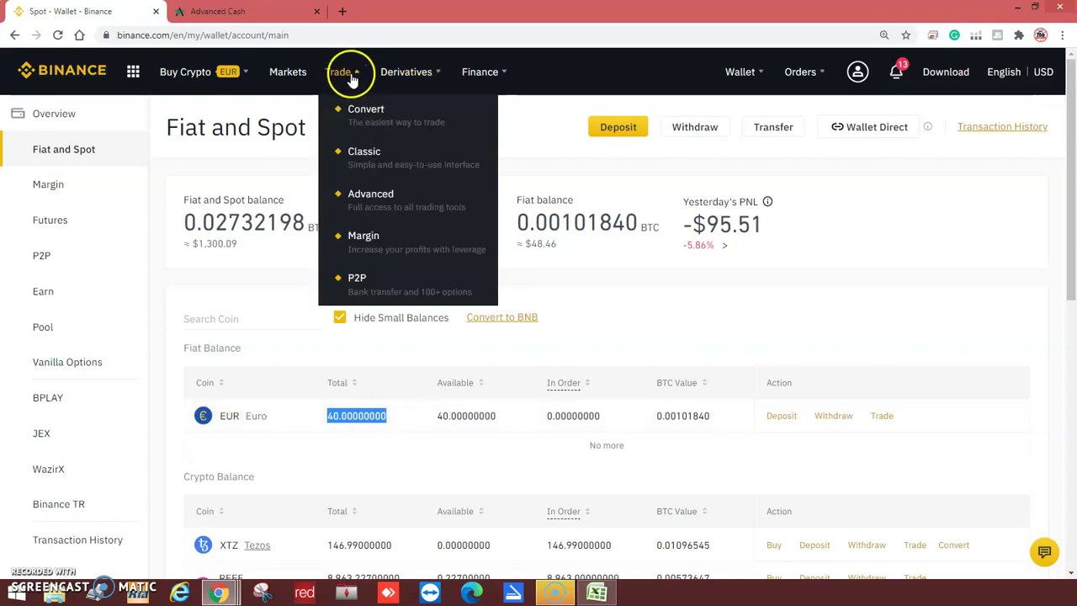
{"action": "left_click", "coordinate": [364, 109]}
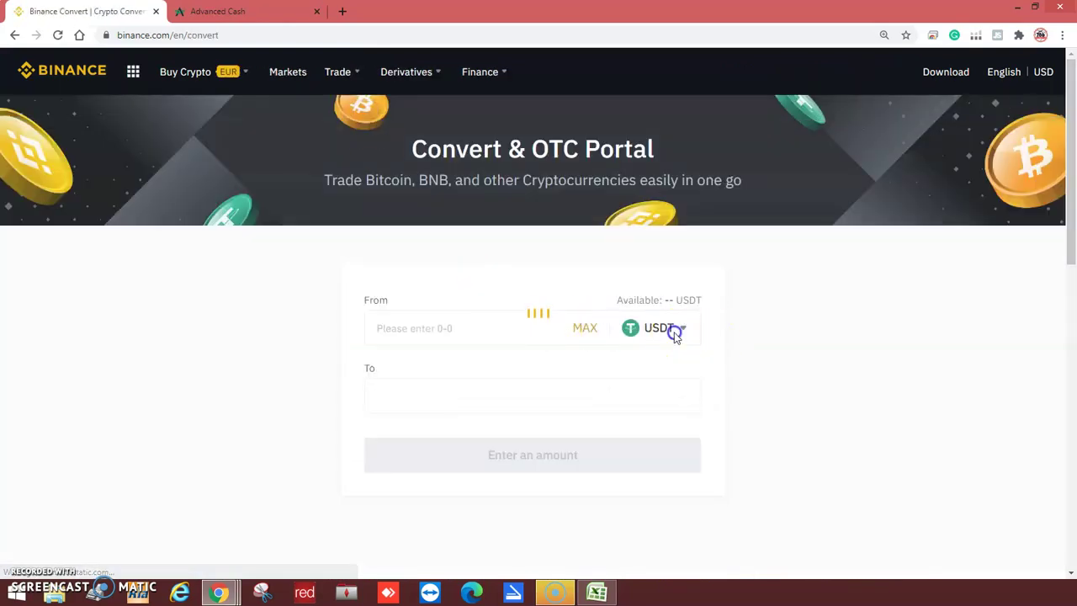
{"action": "left_click", "coordinate": [675, 337]}
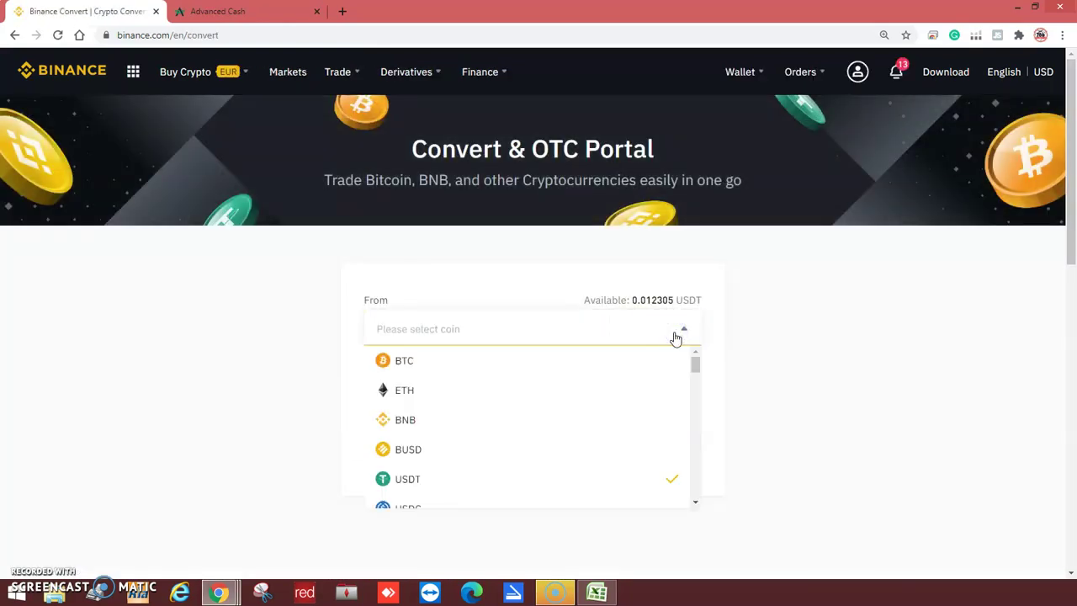
{"action": "type", "text": "eur"}
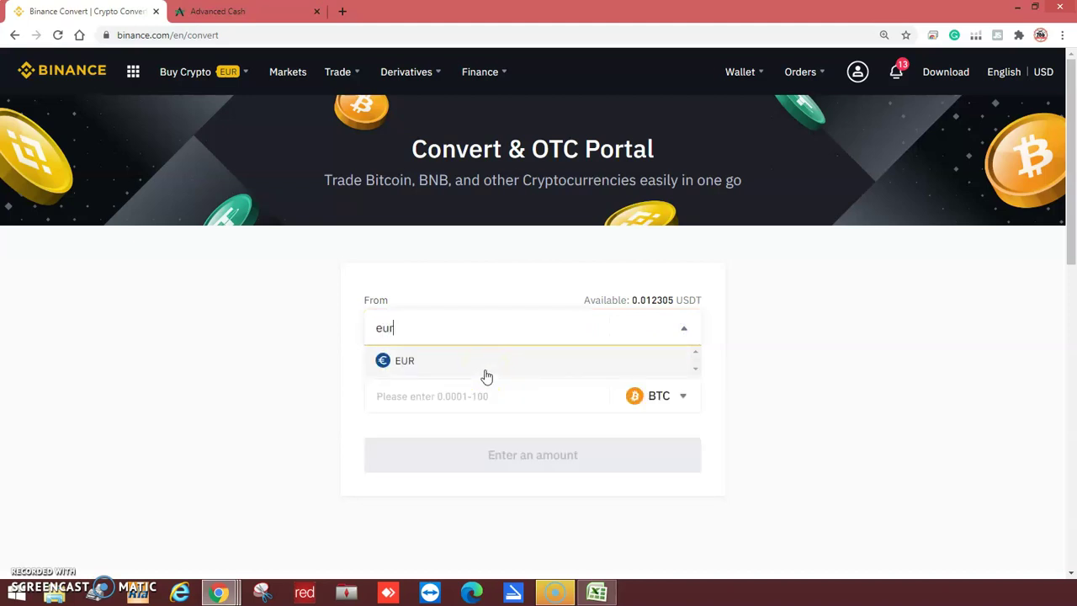
{"action": "left_click", "coordinate": [454, 364]}
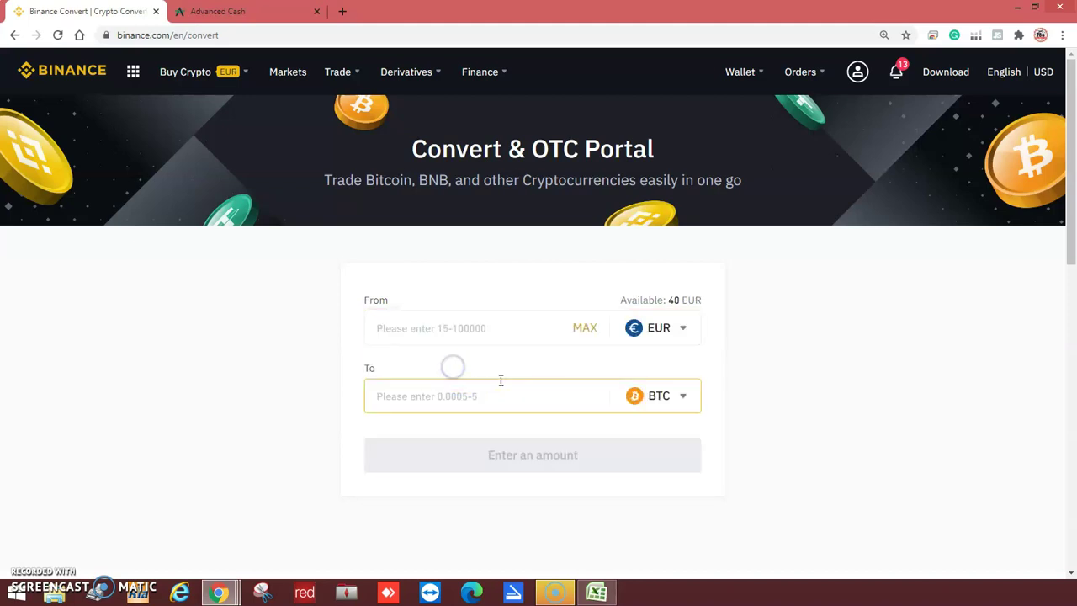
{"action": "left_click", "coordinate": [588, 328]}
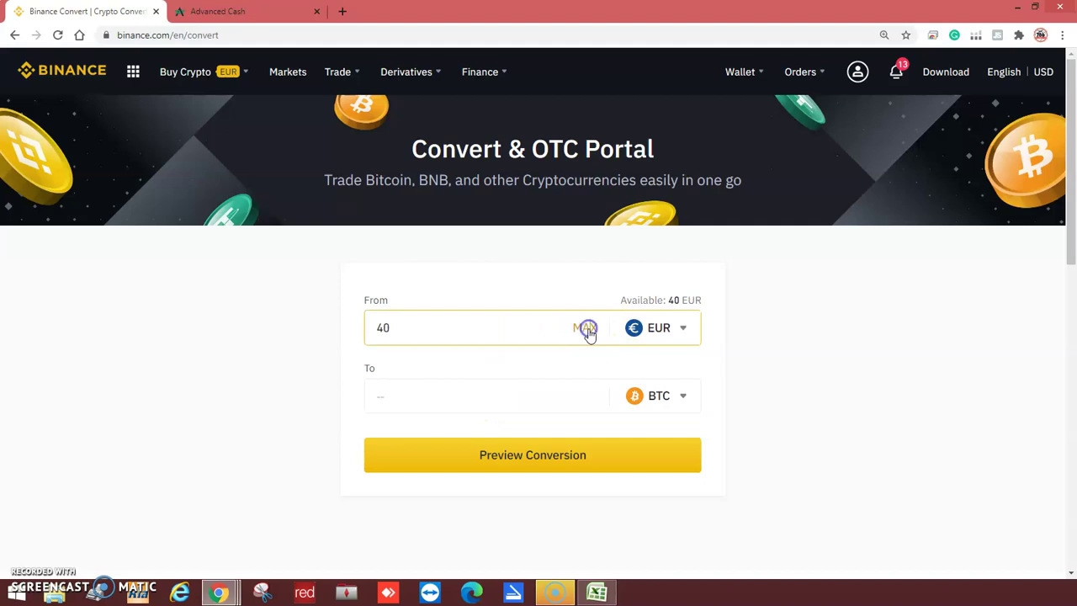
Choose USDT as the coin to receive, preview the conversion, confirm it, and return to the conversion form.
{"action": "left_click", "coordinate": [664, 400]}
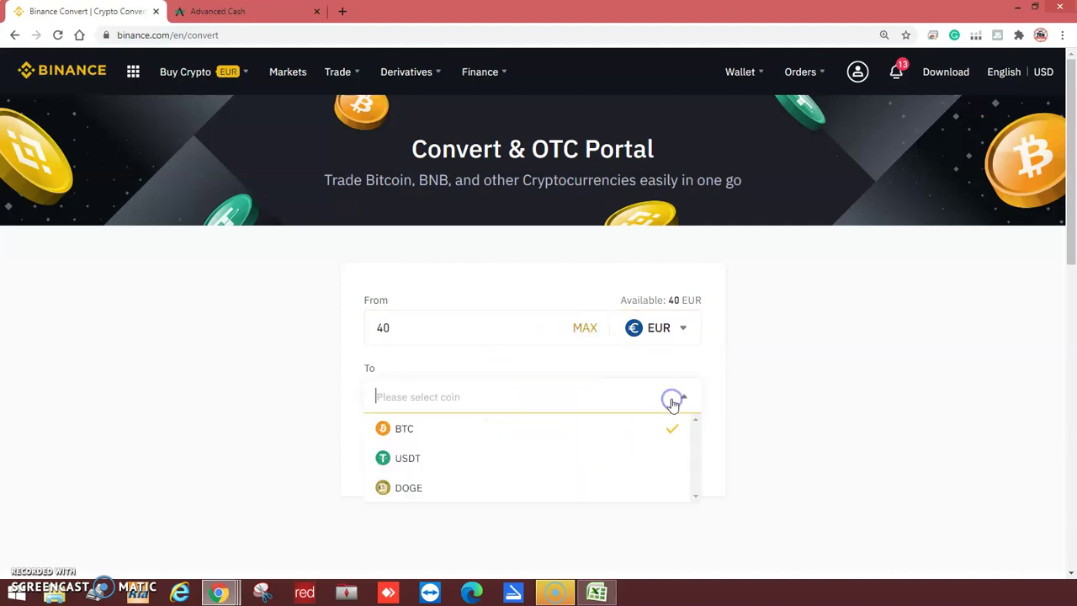
{"action": "left_click", "coordinate": [463, 457]}
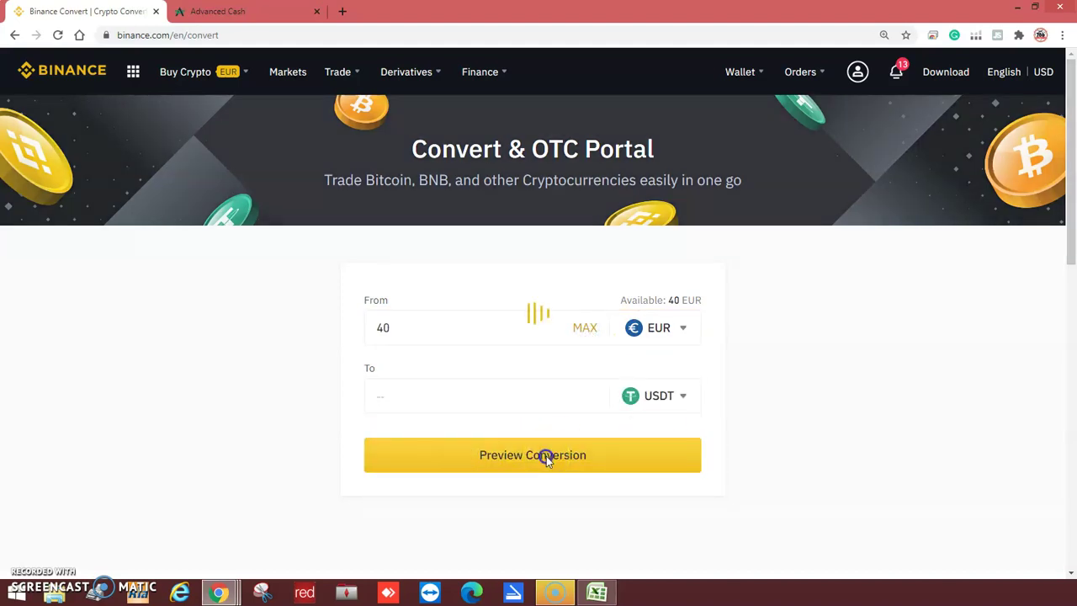
{"action": "left_click", "coordinate": [546, 456]}
{"action": "scroll", "coordinate": [690, 472], "scroll_direction": "down", "scroll_amount": 1}
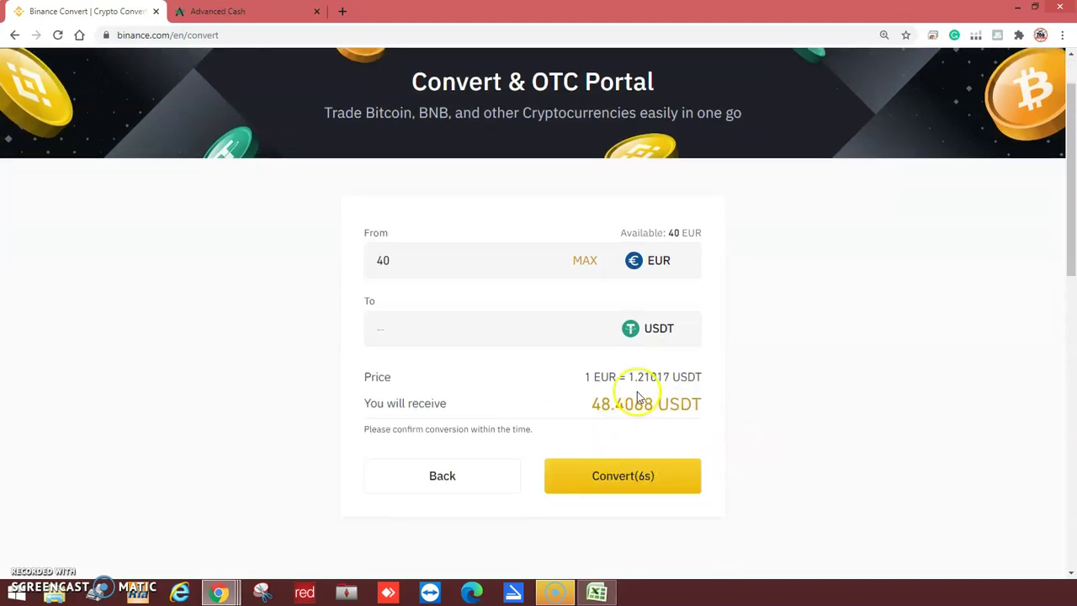
{"action": "left_click", "coordinate": [612, 478]}
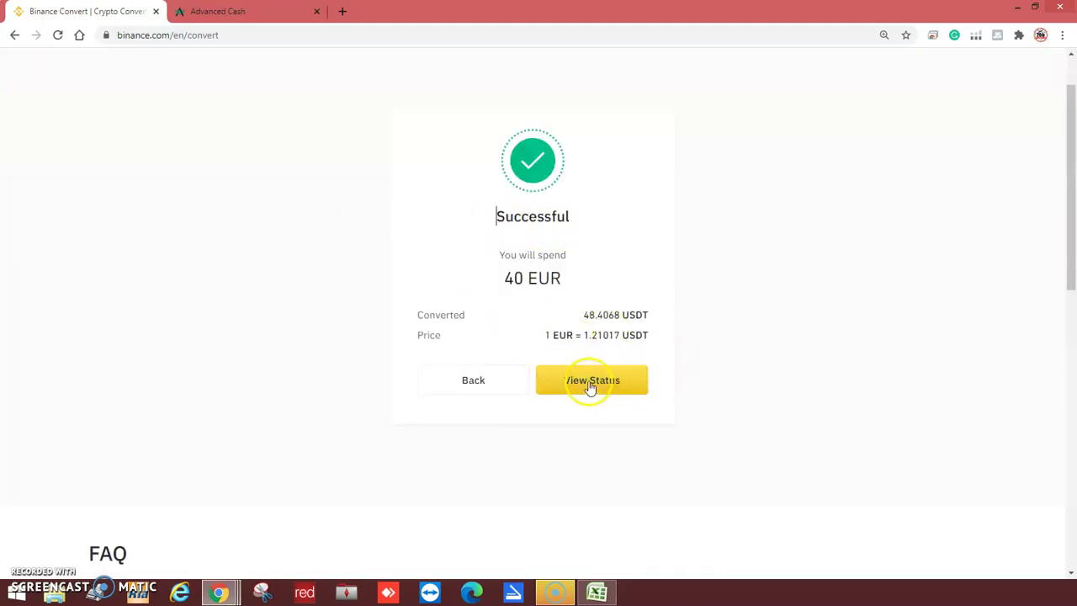
{"action": "left_click", "coordinate": [477, 380]}
Open the Fiat and Spot wallet and examine the total TetherUS holding.
{"action": "scroll", "coordinate": [783, 226], "scroll_direction": "up", "scroll_amount": 1}
{"action": "mouse_move", "coordinate": [774, 78]}
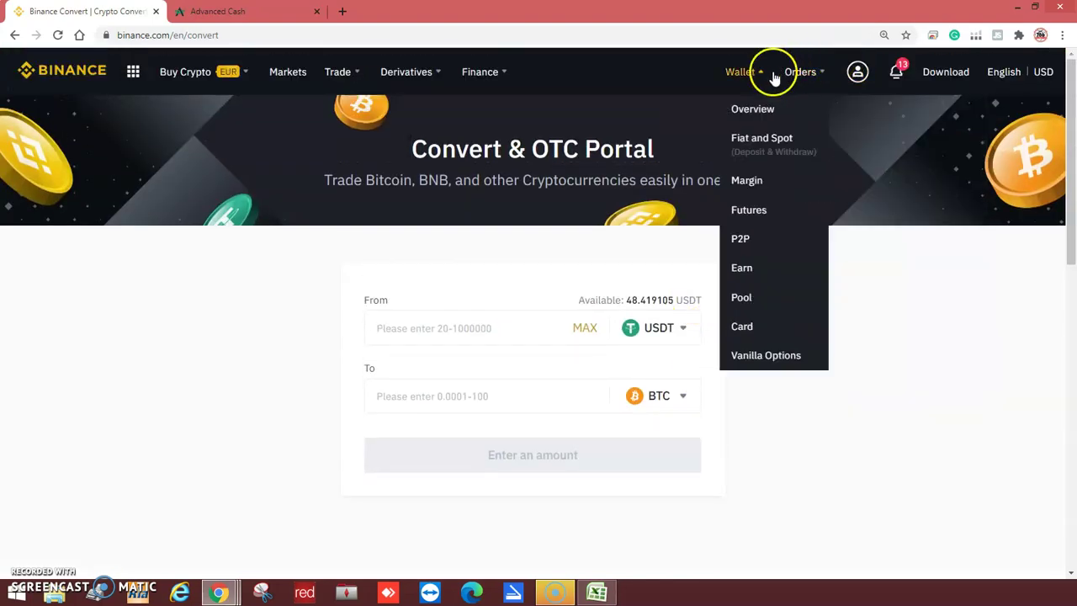
{"action": "left_click", "coordinate": [764, 140]}
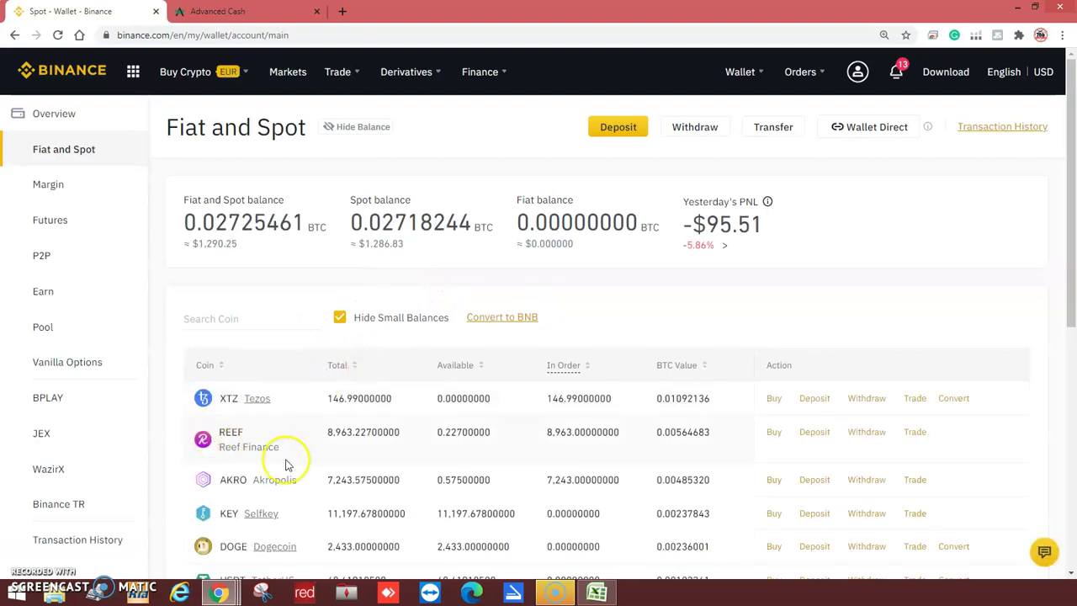
{"action": "scroll", "coordinate": [290, 468], "scroll_direction": "down", "scroll_amount": 3}
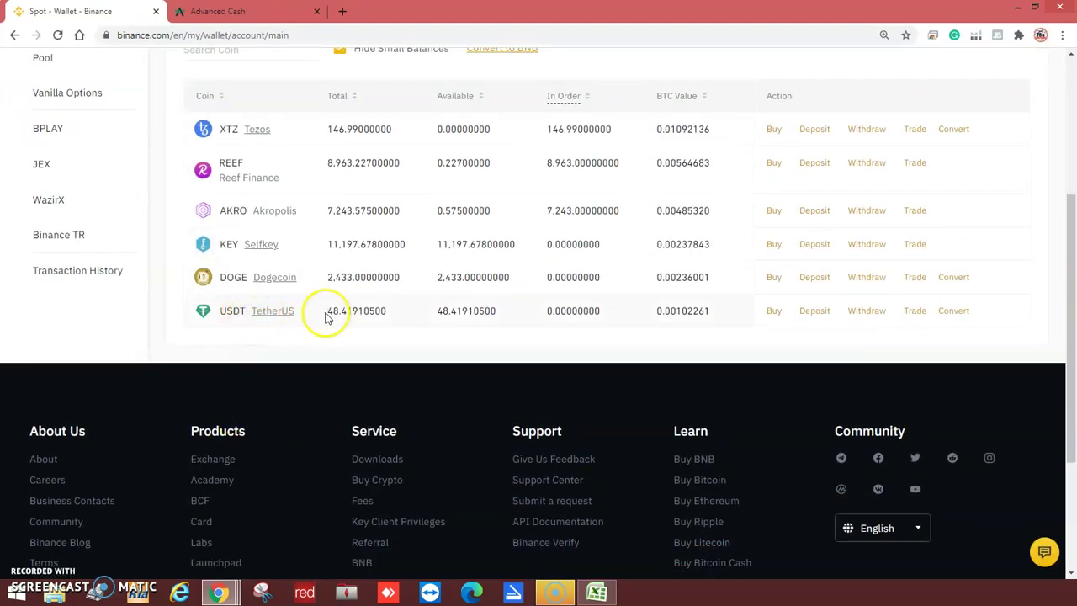
{"action": "left_click_drag", "start_coordinate": [328, 317], "coordinate": [393, 312]}
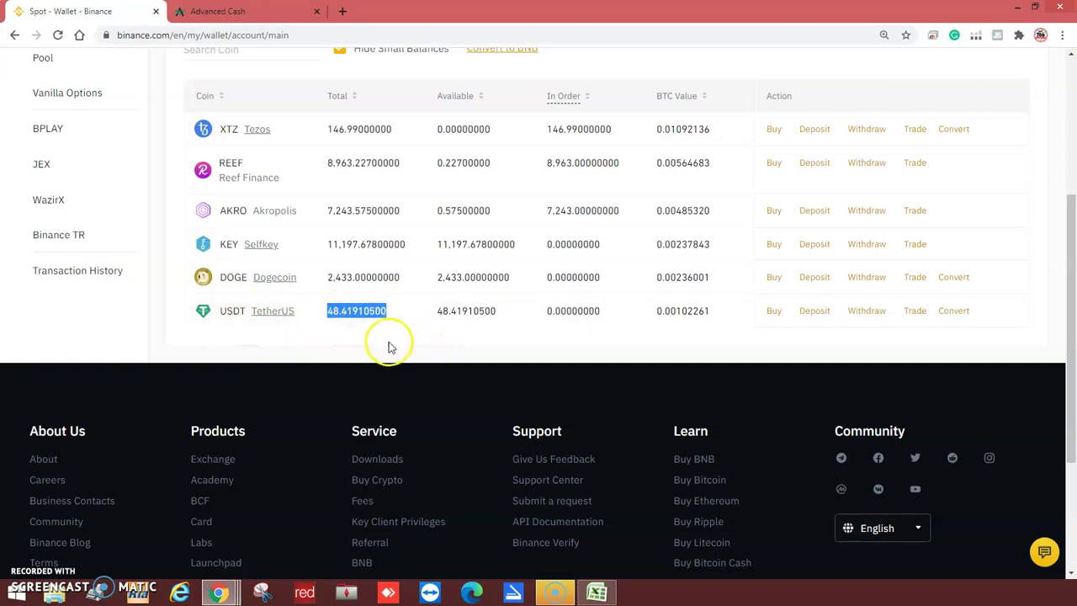
Reopen the EUR bank deposit page.
{"action": "scroll", "coordinate": [448, 375], "scroll_direction": "up", "scroll_amount": 3}
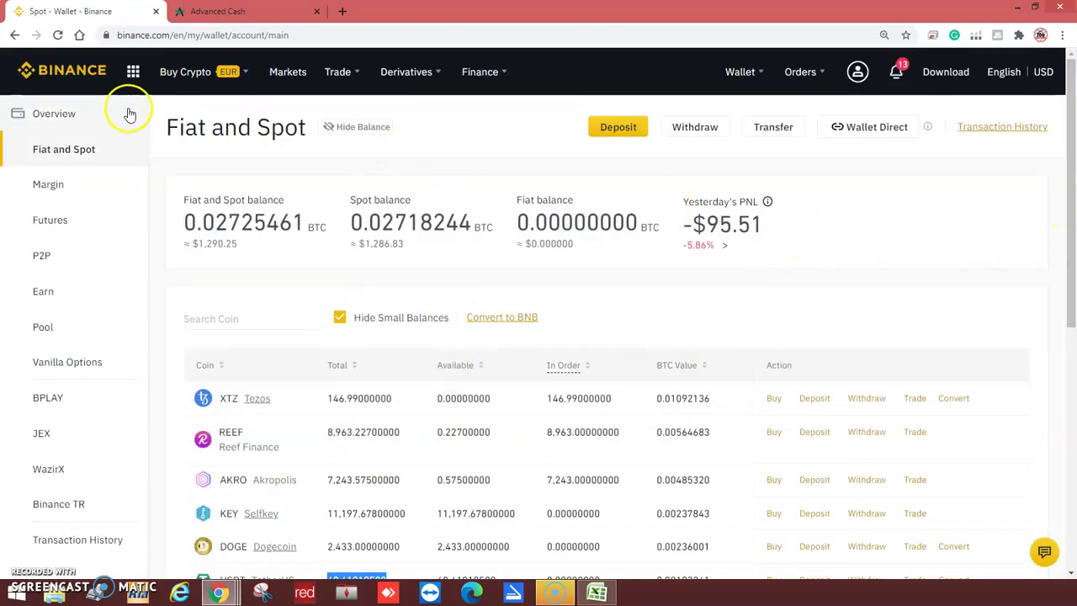
{"action": "mouse_move", "coordinate": [189, 76]}
{"action": "left_click", "coordinate": [206, 142]}
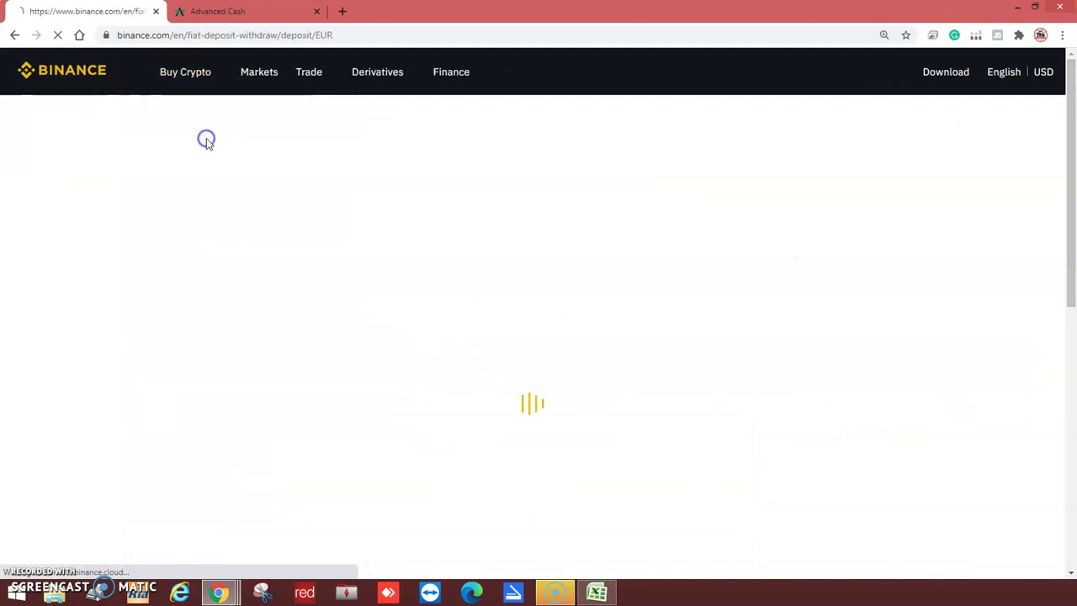